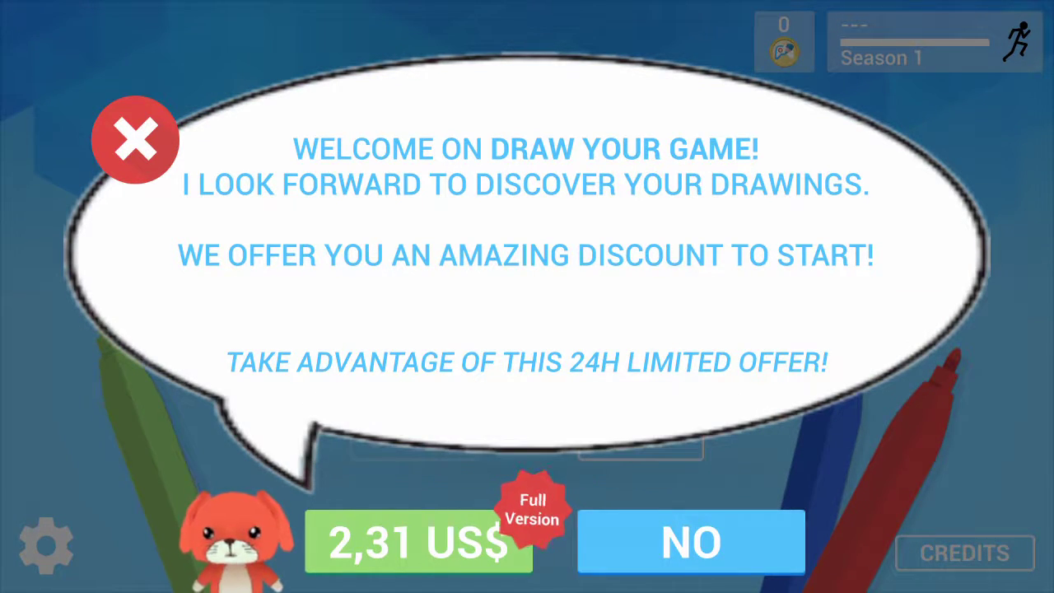
Step: Dismiss the discount offer and start Season 1 level 1, Welcome
key("Escape")
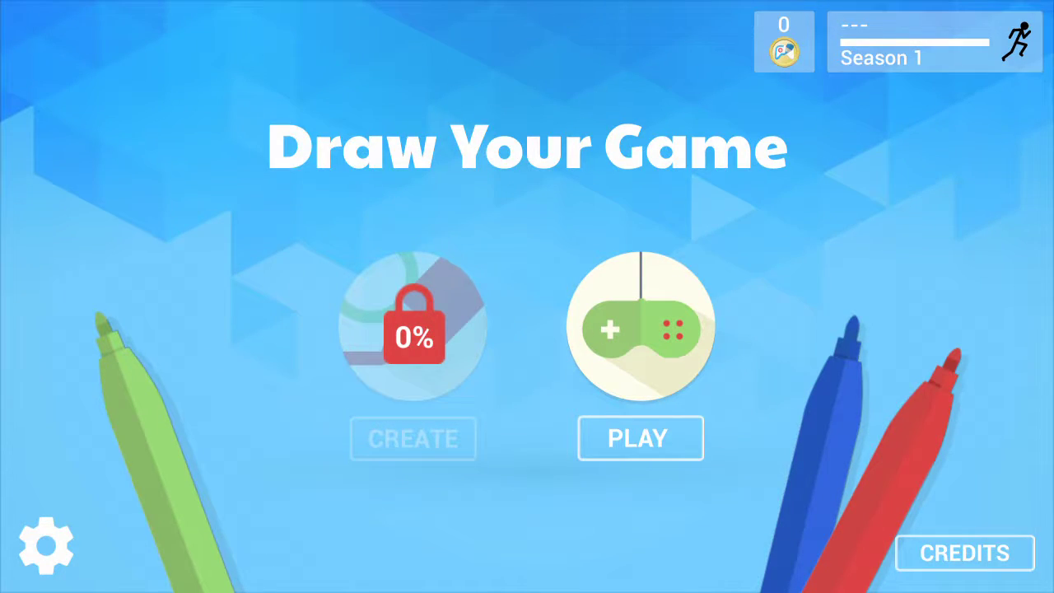
left_click(641, 438)
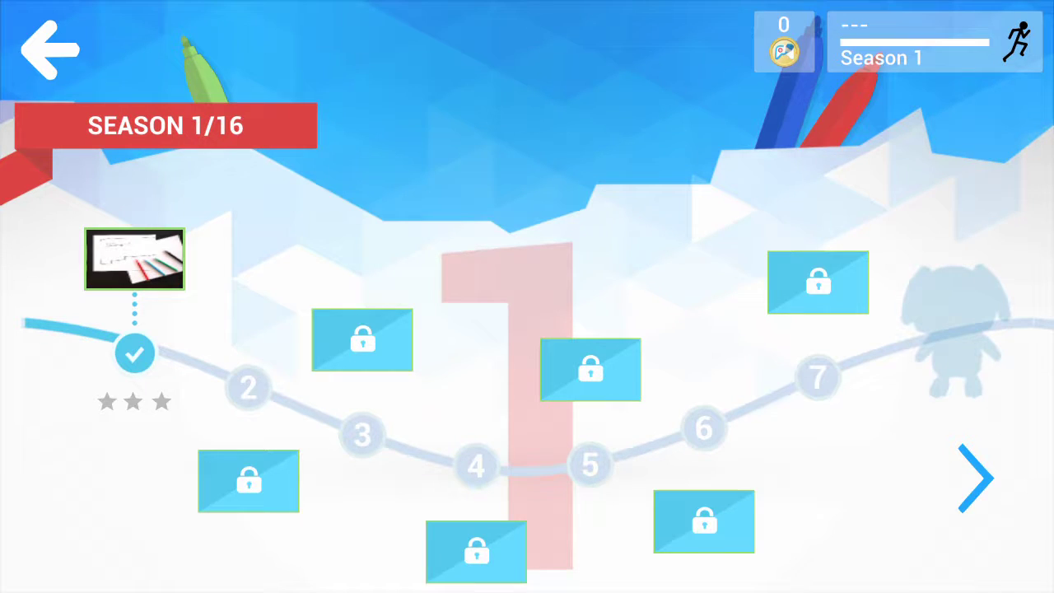
left_click(134, 258)
left_click(899, 352)
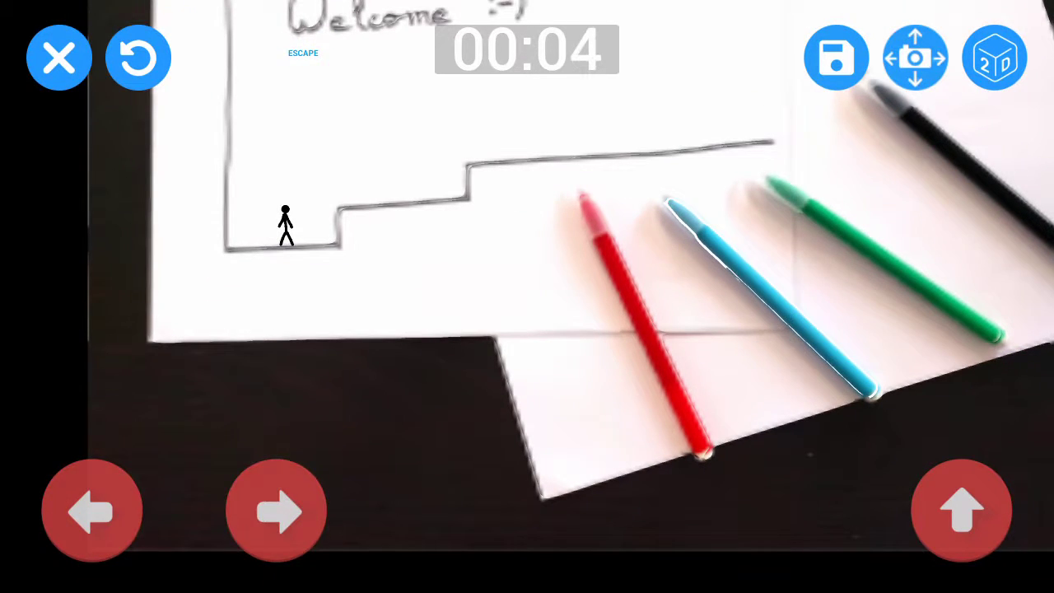
Step: Run right onto the upper ledge to finish, decline Reward x2, and return to the map
left_click(276, 510)
left_click(961, 511)
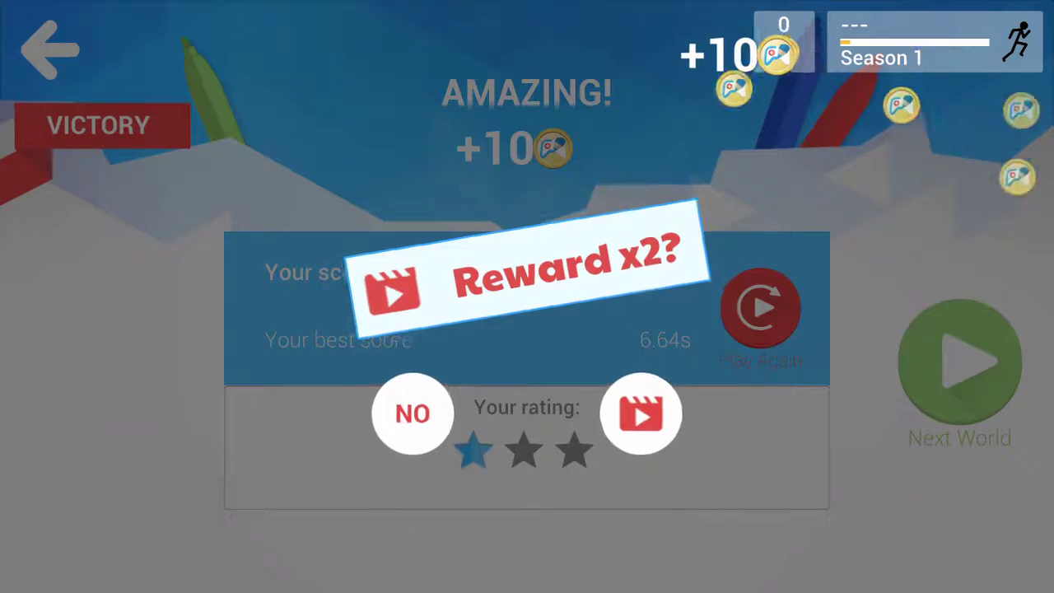
left_click(413, 413)
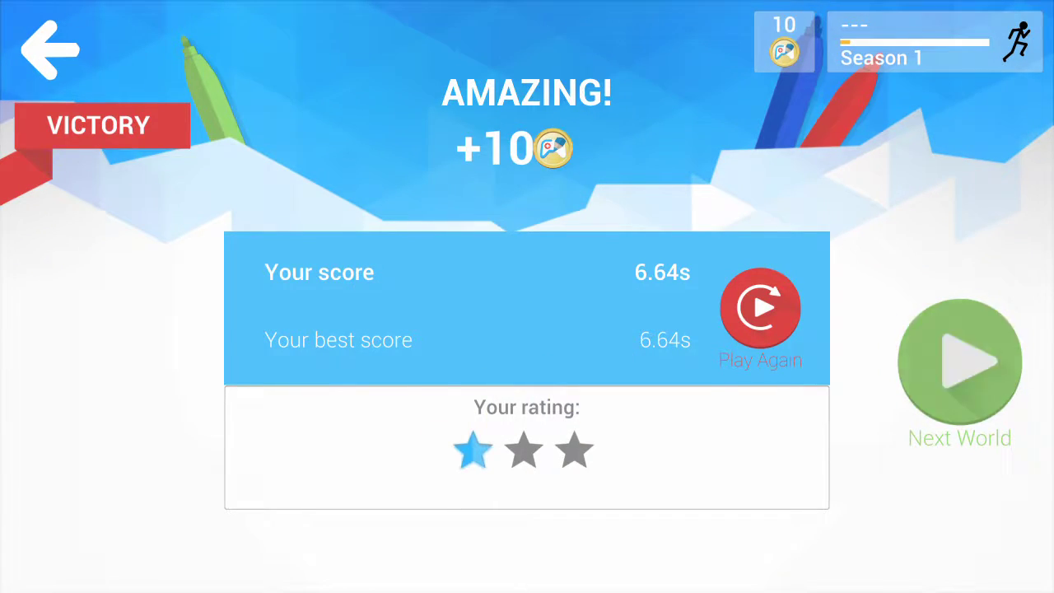
left_click(49, 50)
Step: Turn Wi-Fi off from the notification shade
left_click_drag(527, 4, 527, 370)
left_click(71, 104)
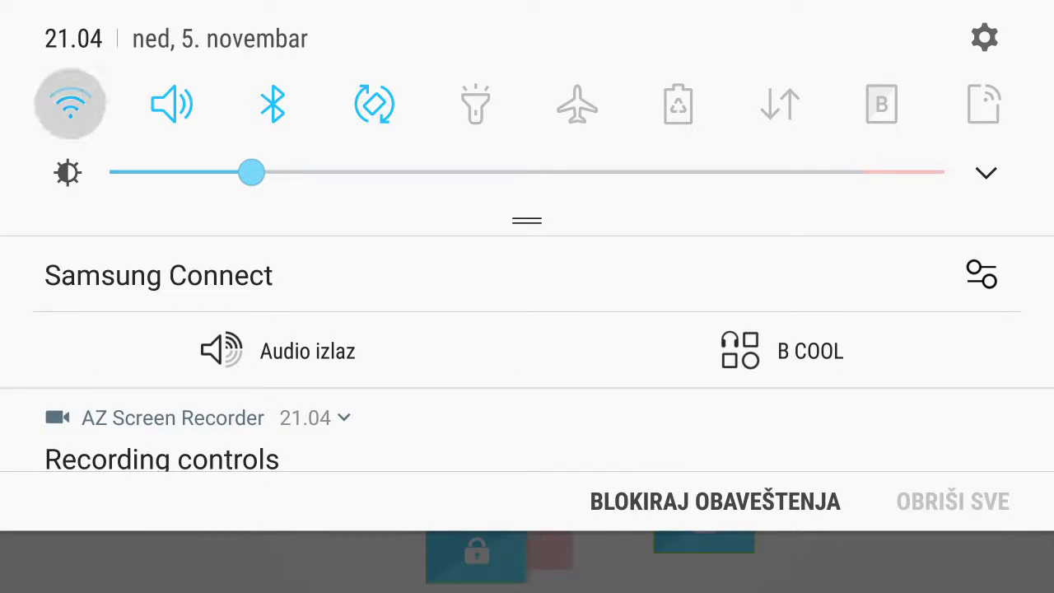
left_click_drag(528, 494, 527, 83)
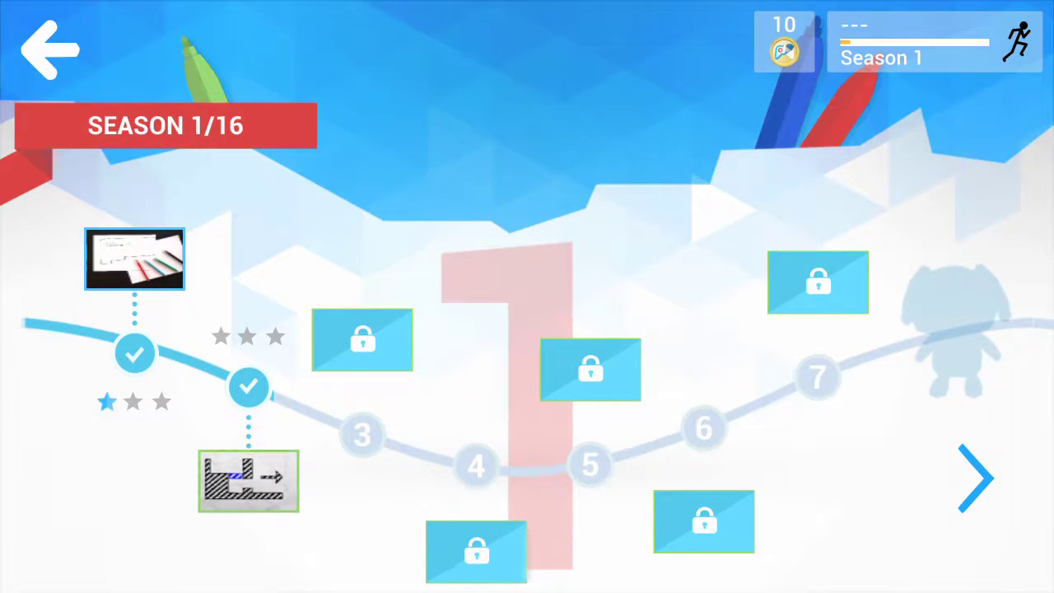
Step: Start level 2, run and jump past the arrow, then leave the victory screen
left_click(249, 481)
left_click(536, 401)
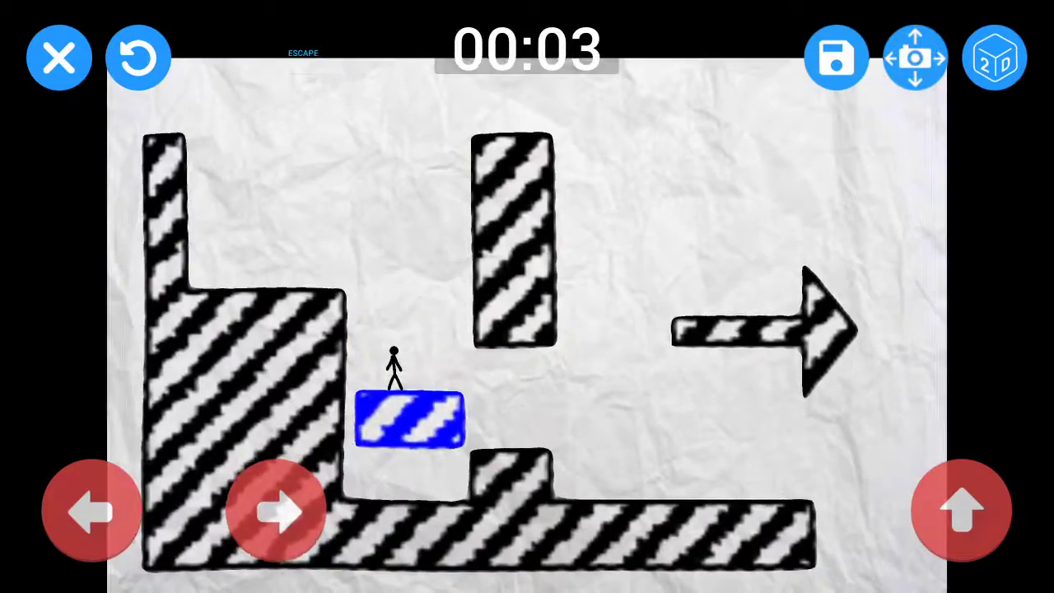
left_click(276, 511)
left_click(961, 511)
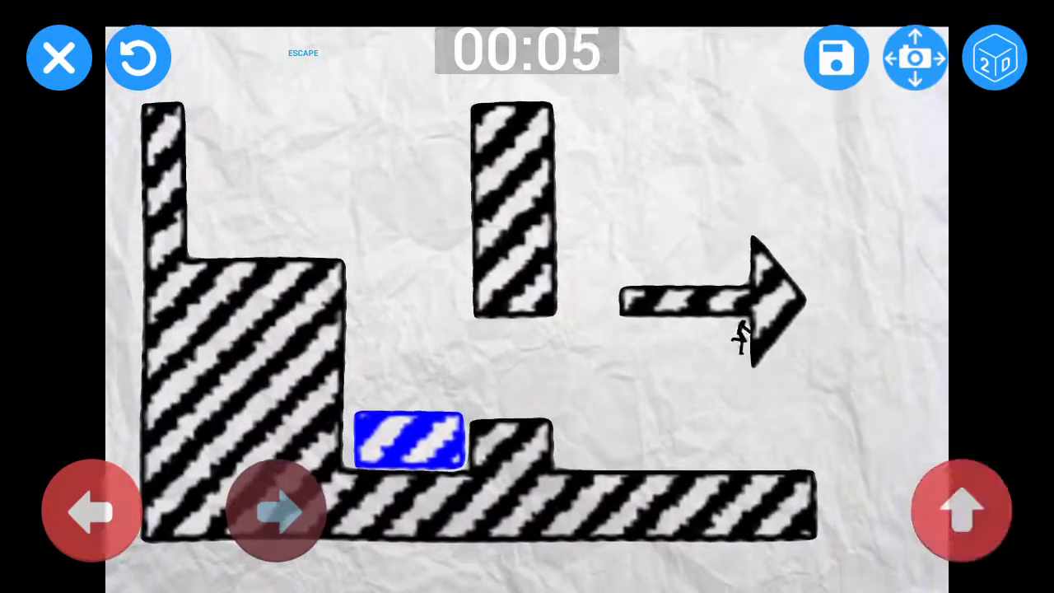
left_click(961, 511)
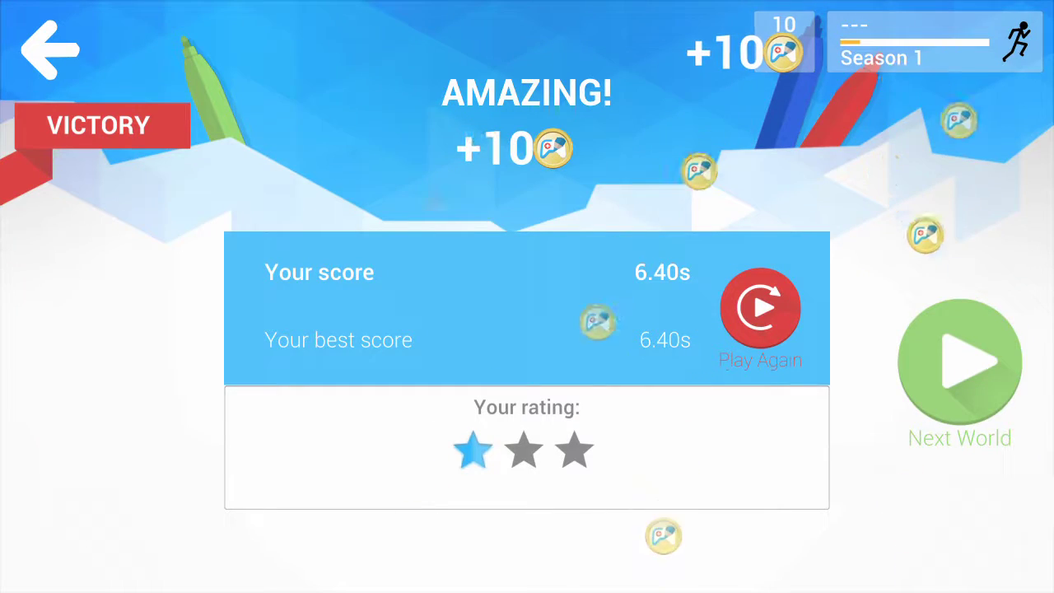
left_click(50, 49)
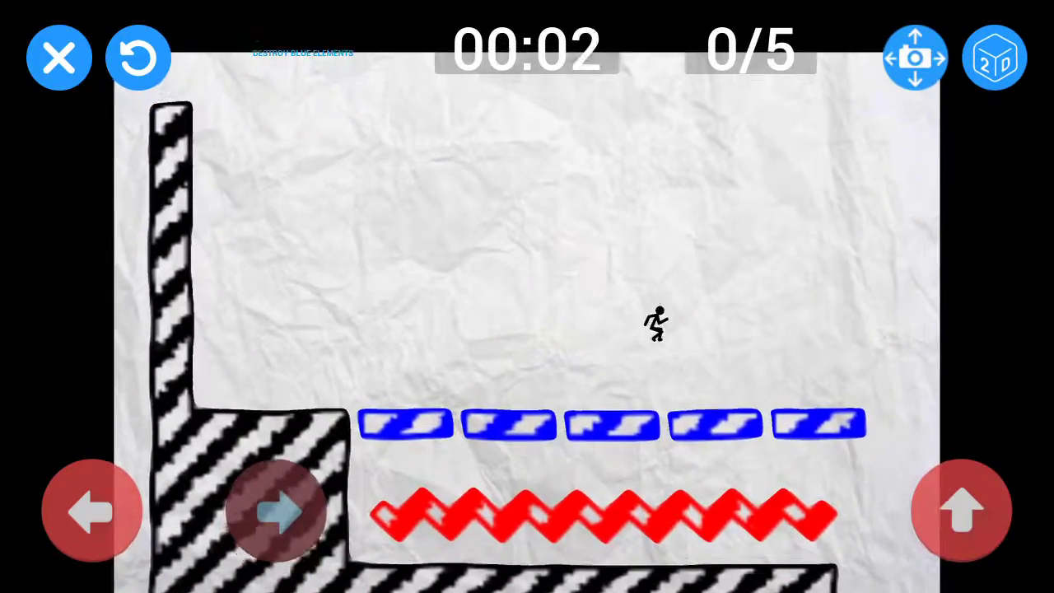
Step: Cross the blue blocks, dropping the first one, then retry from the left ledge
left_click(962, 511)
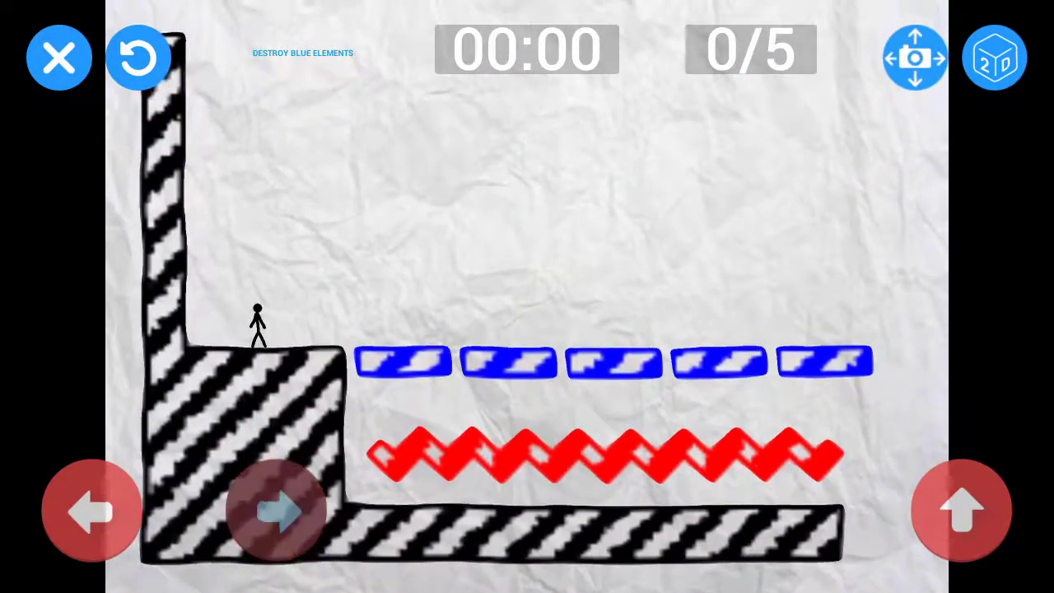
left_click(962, 510)
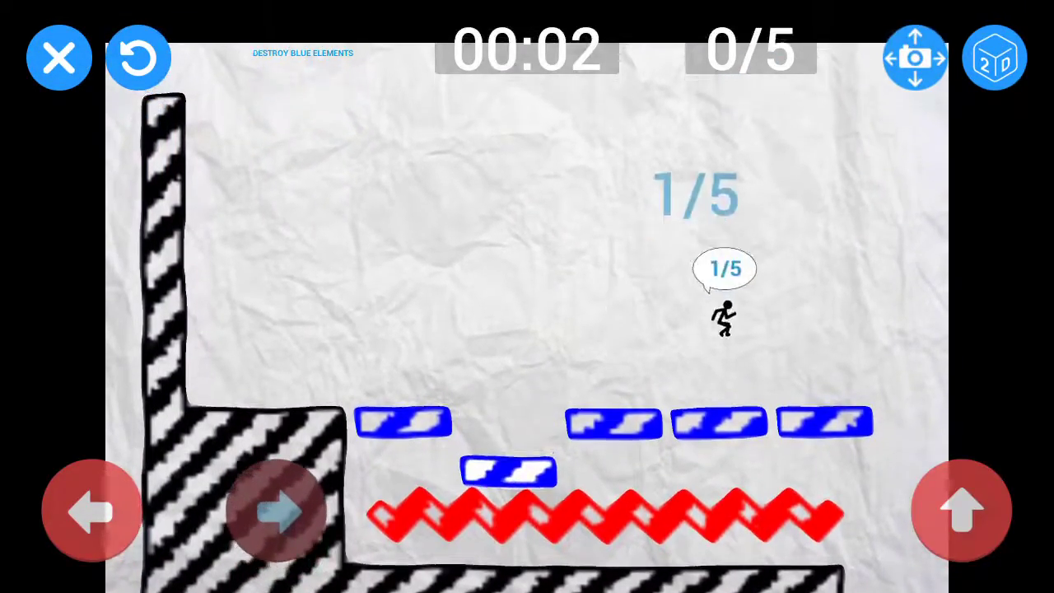
left_click(962, 511)
left_click(91, 511)
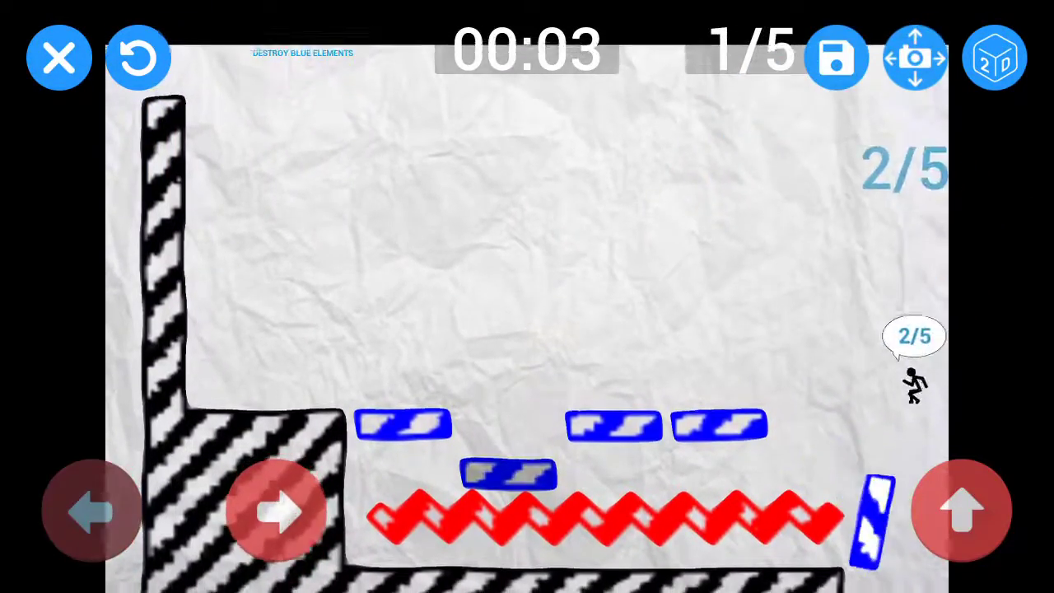
left_click(962, 510)
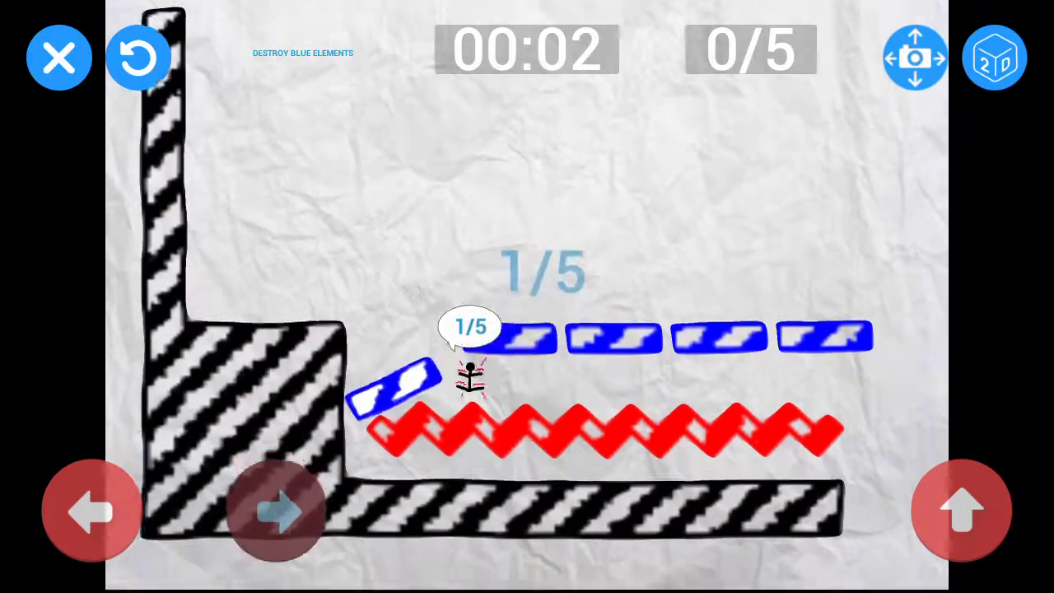
left_click(962, 511)
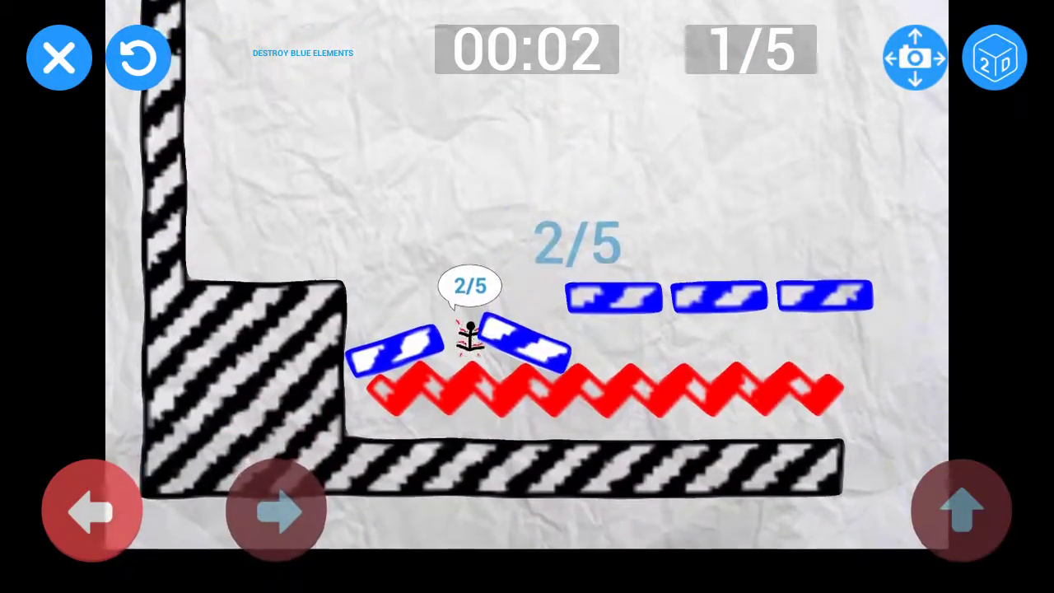
Step: Knock down the remaining blue blocks for a two-star victory
left_click(276, 511)
left_click(962, 511)
left_click(962, 510)
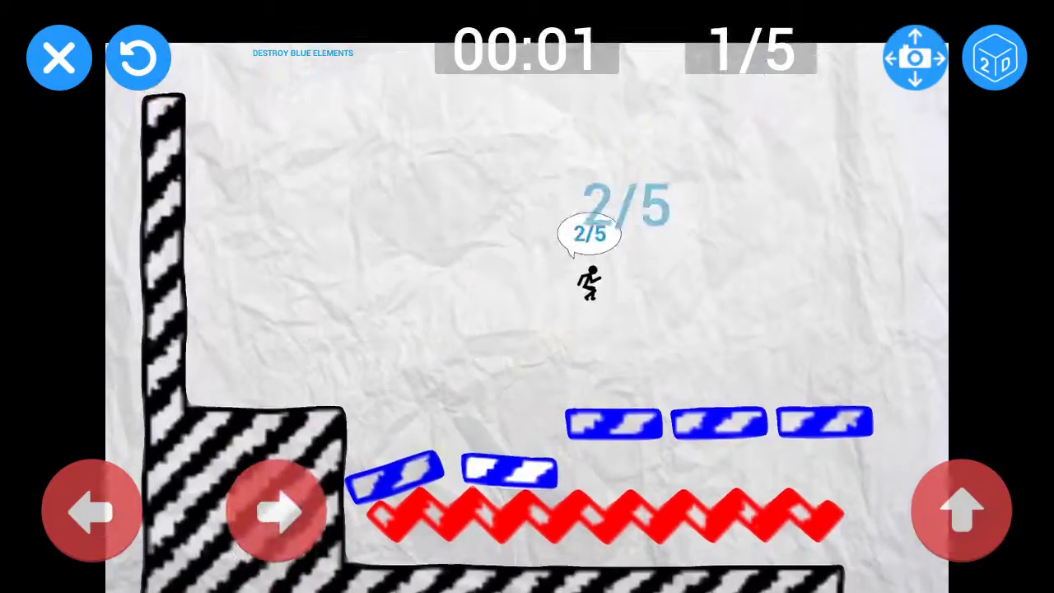
left_click(276, 511)
left_click(962, 510)
left_click(276, 511)
left_click(962, 510)
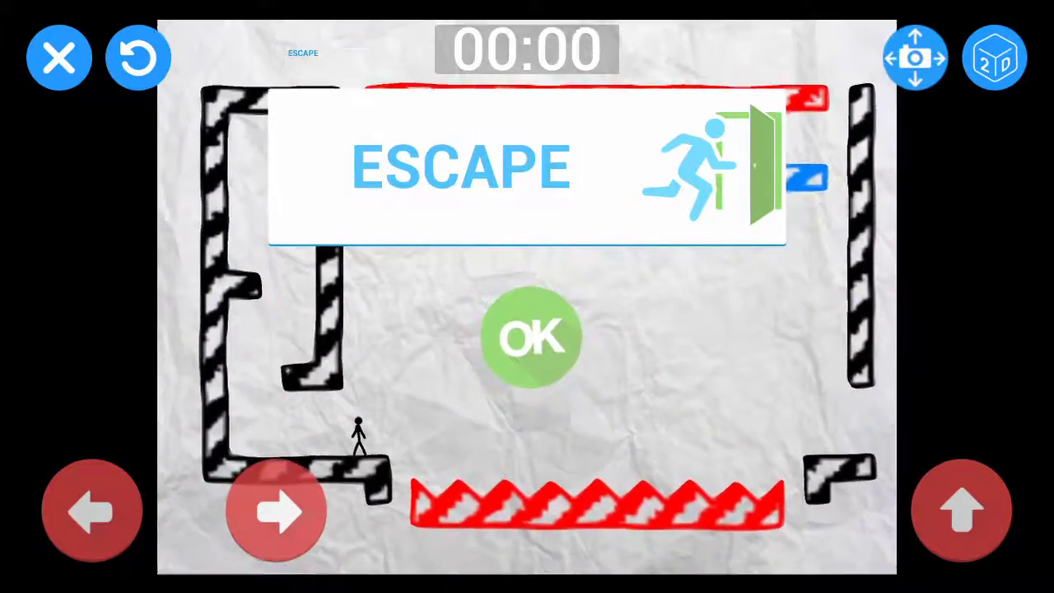
Step: Climb the wall with repeated left and right wall jumps
left_click(92, 511)
left_click(962, 511)
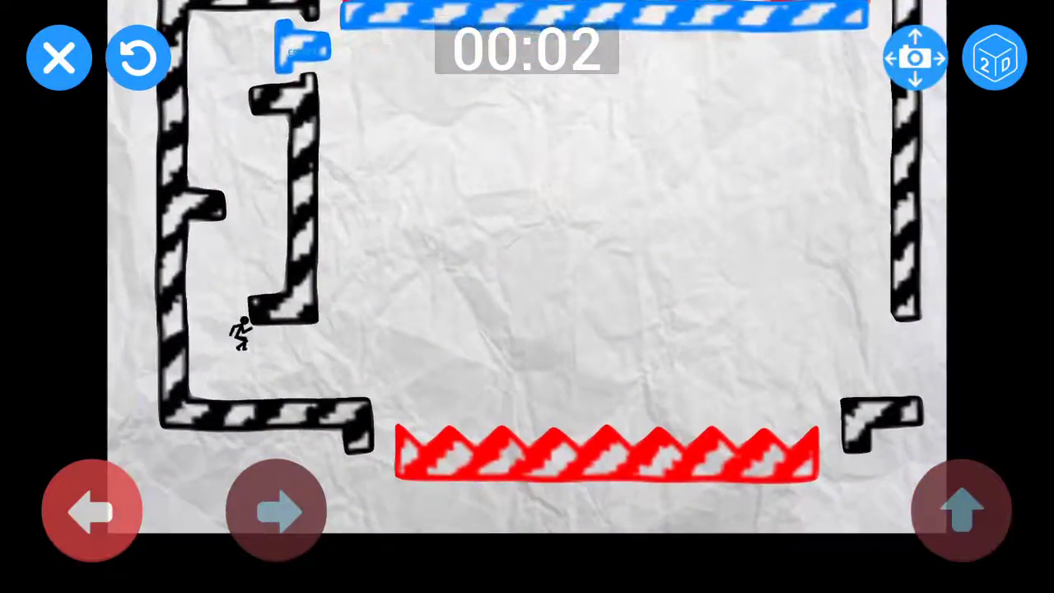
left_click(92, 511)
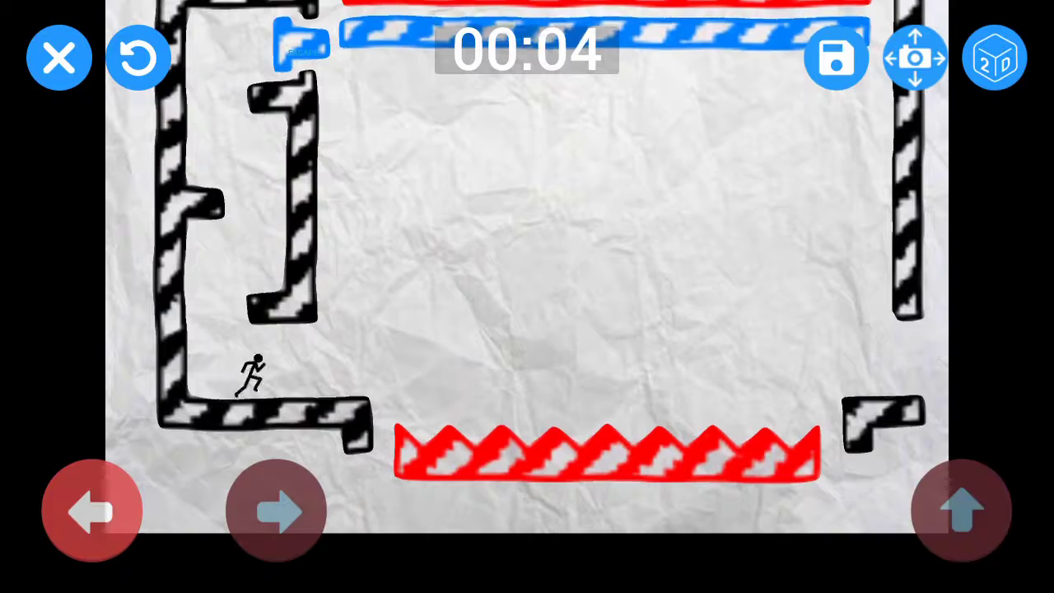
left_click(962, 511)
left_click(91, 511)
left_click(91, 511)
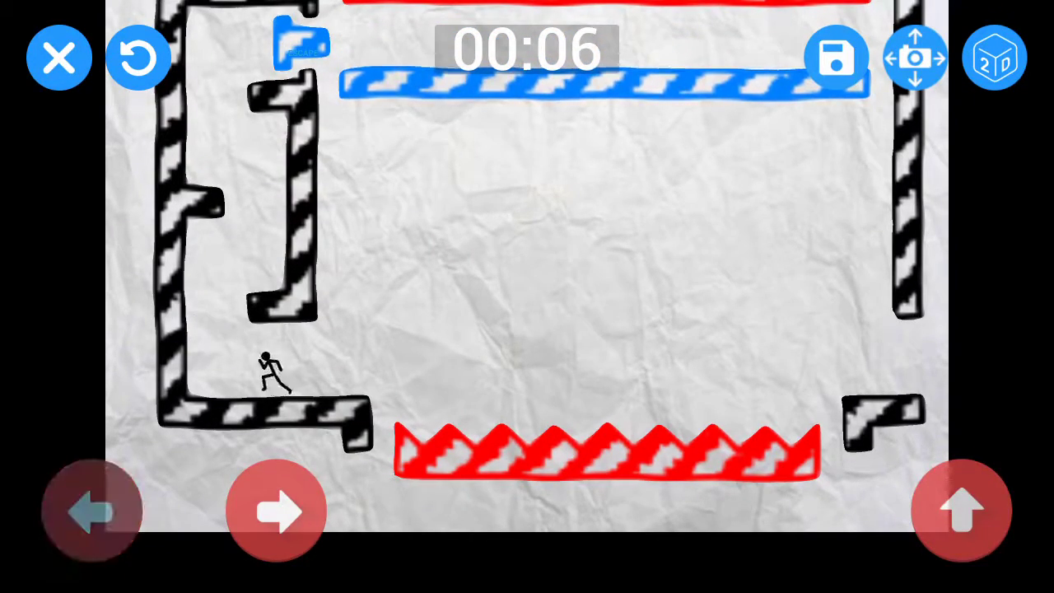
left_click(962, 511)
left_click(276, 510)
left_click(92, 511)
left_click(962, 510)
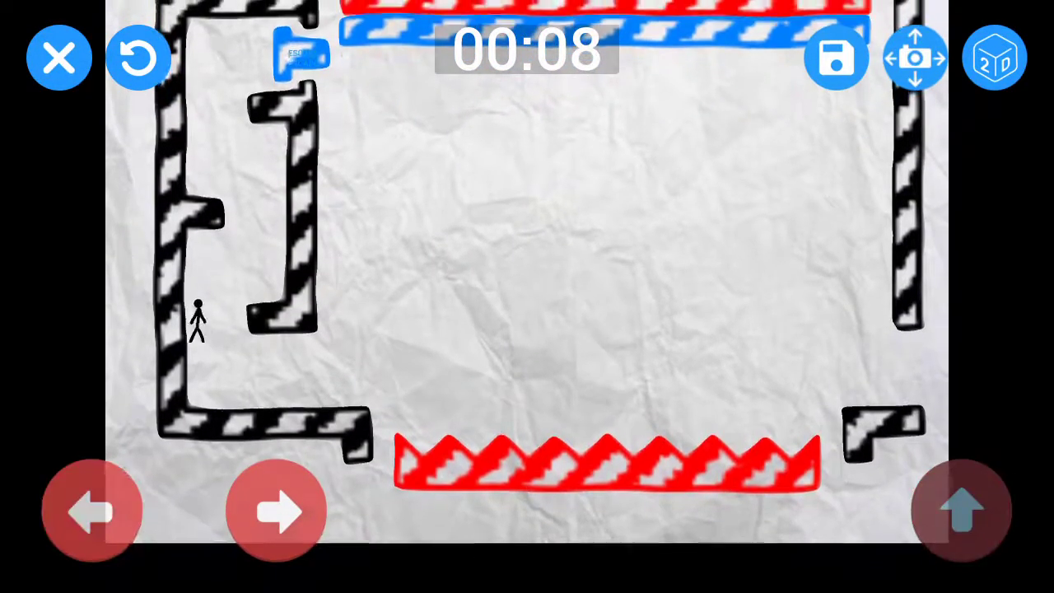
left_click(276, 511)
left_click(962, 510)
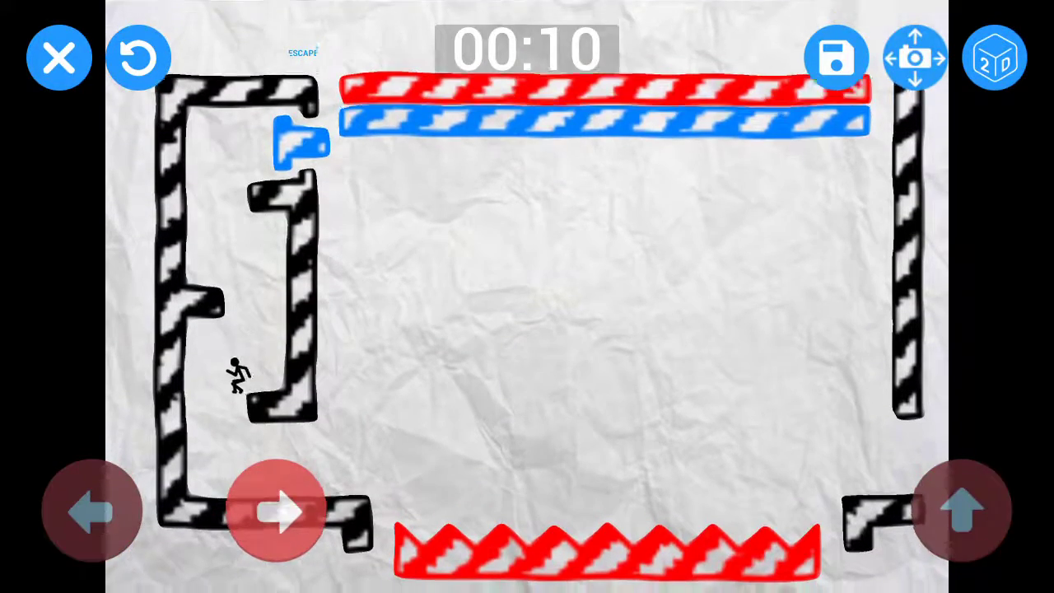
left_click(92, 511)
left_click(92, 510)
Step: Jump the stick figure across the spikes
left_click(276, 510)
left_click(962, 511)
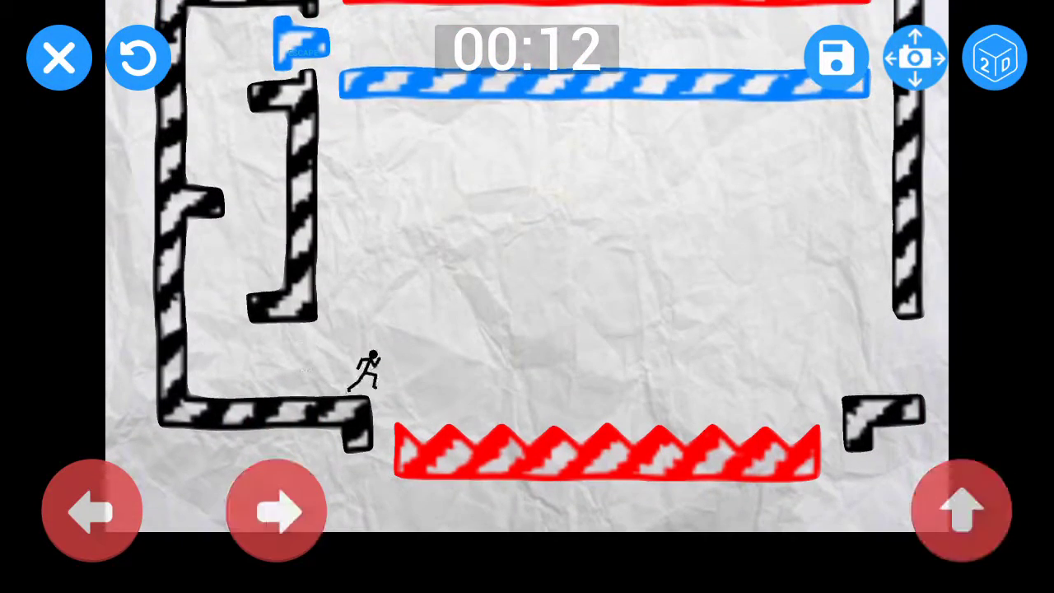
left_click(276, 511)
left_click(962, 511)
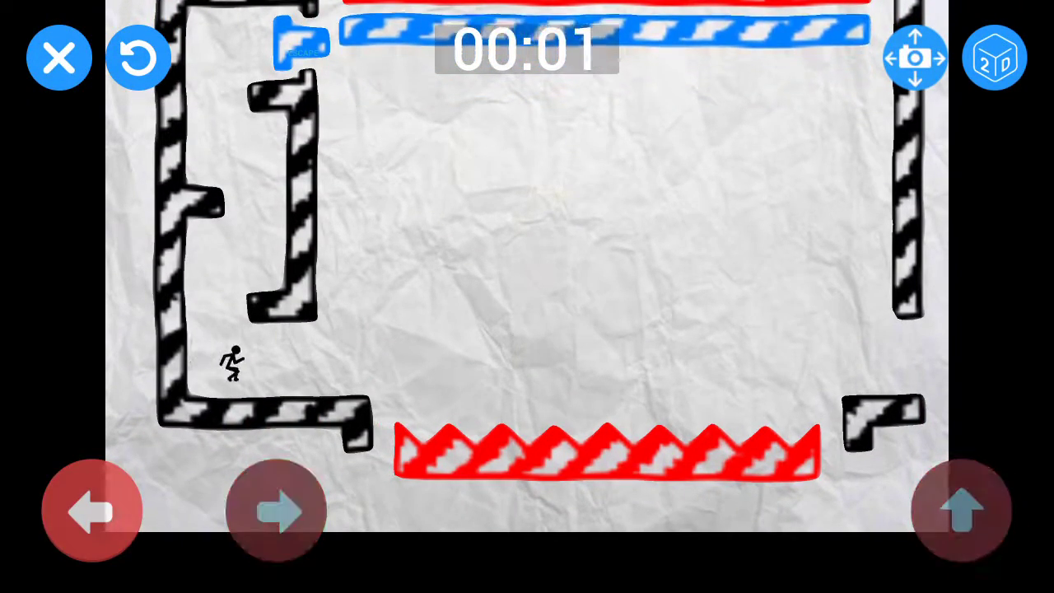
left_click(91, 511)
left_click(276, 510)
left_click(962, 511)
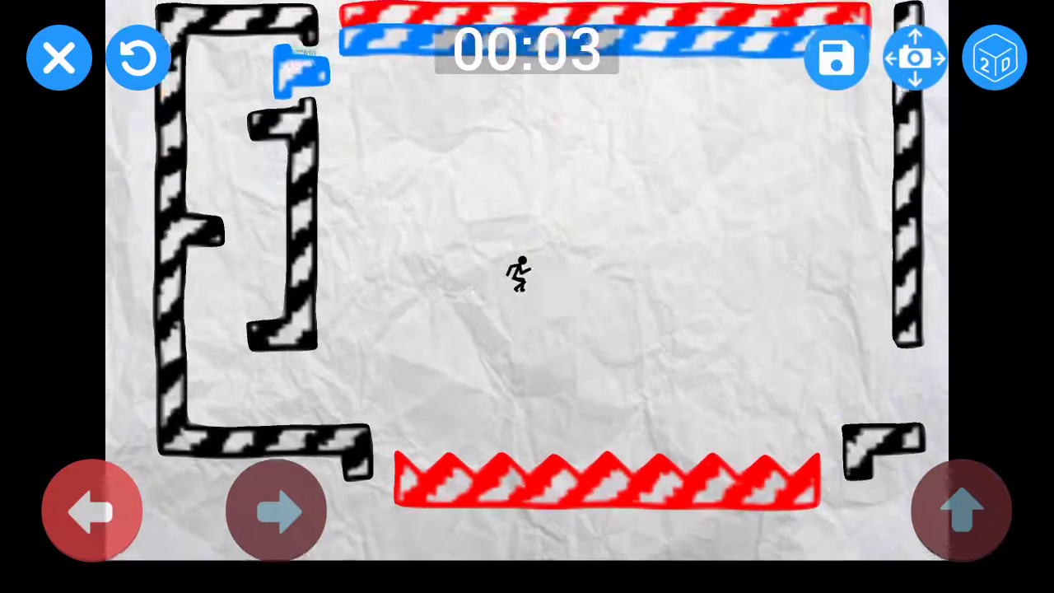
left_click(276, 511)
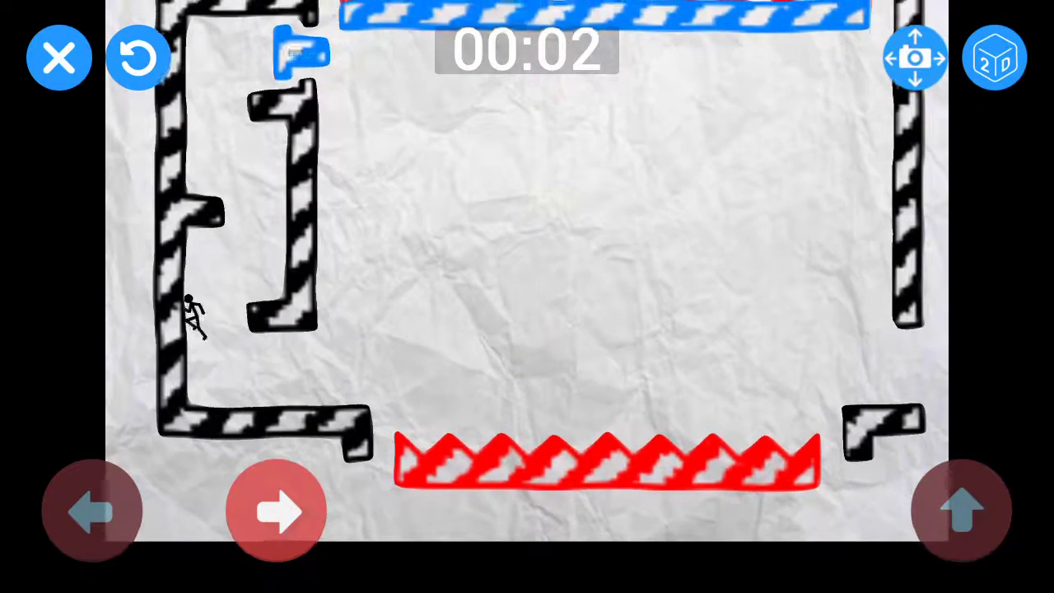
Step: Wall-jump onto the inner platform and up to the top platform by the blue flag
left_click(962, 511)
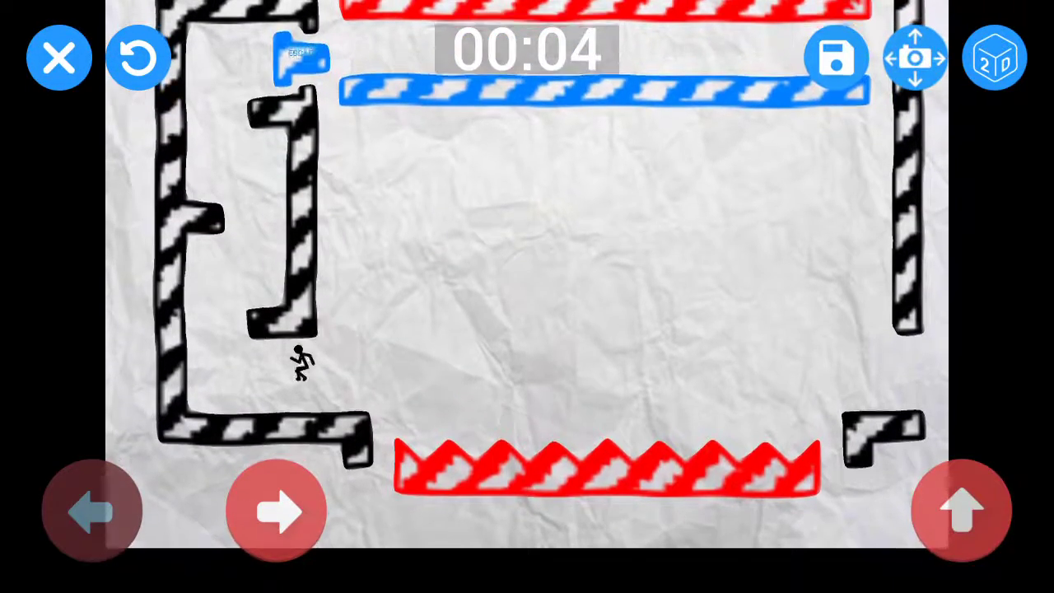
left_click(962, 511)
left_click(92, 511)
left_click(276, 511)
left_click(93, 511)
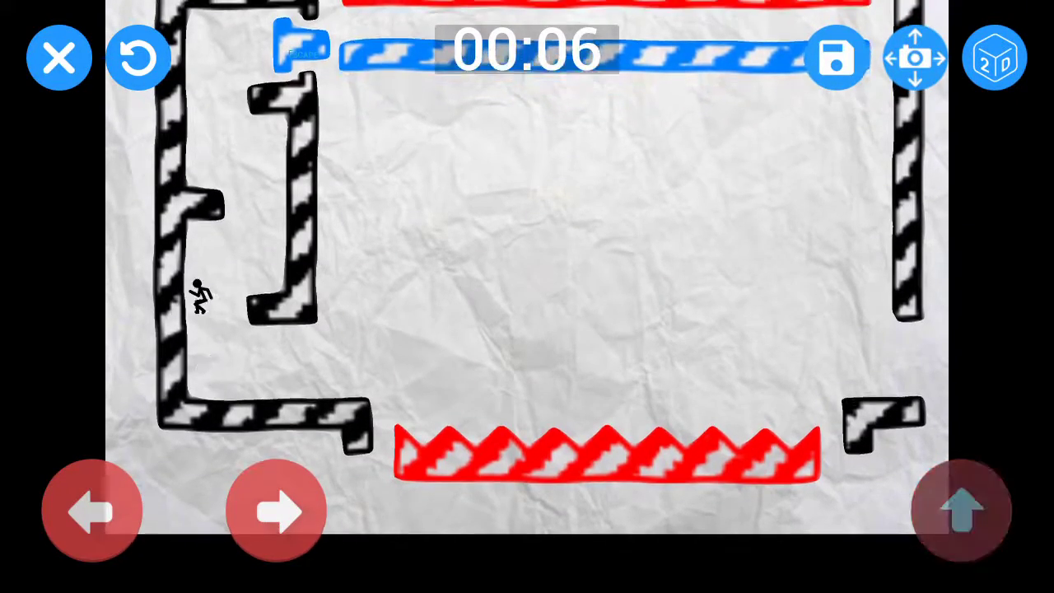
left_click(962, 511)
left_click(276, 510)
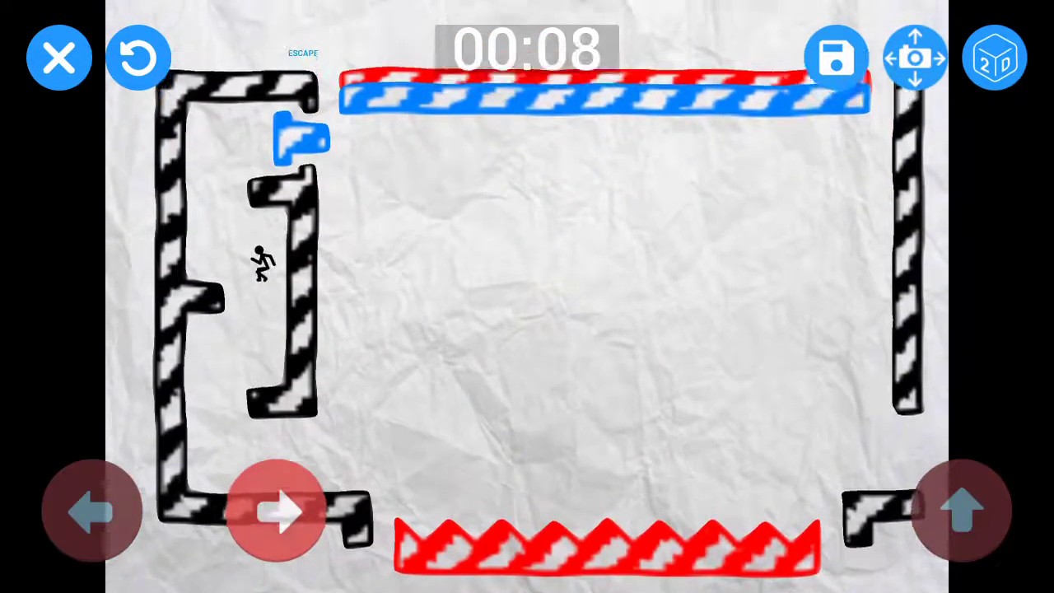
left_click(92, 510)
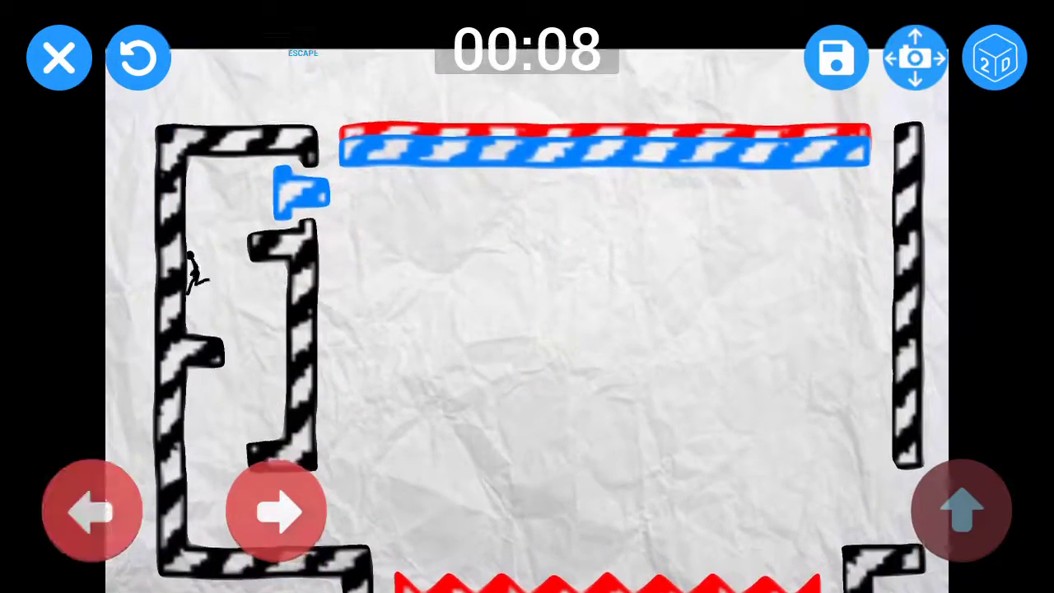
left_click(962, 510)
left_click(276, 510)
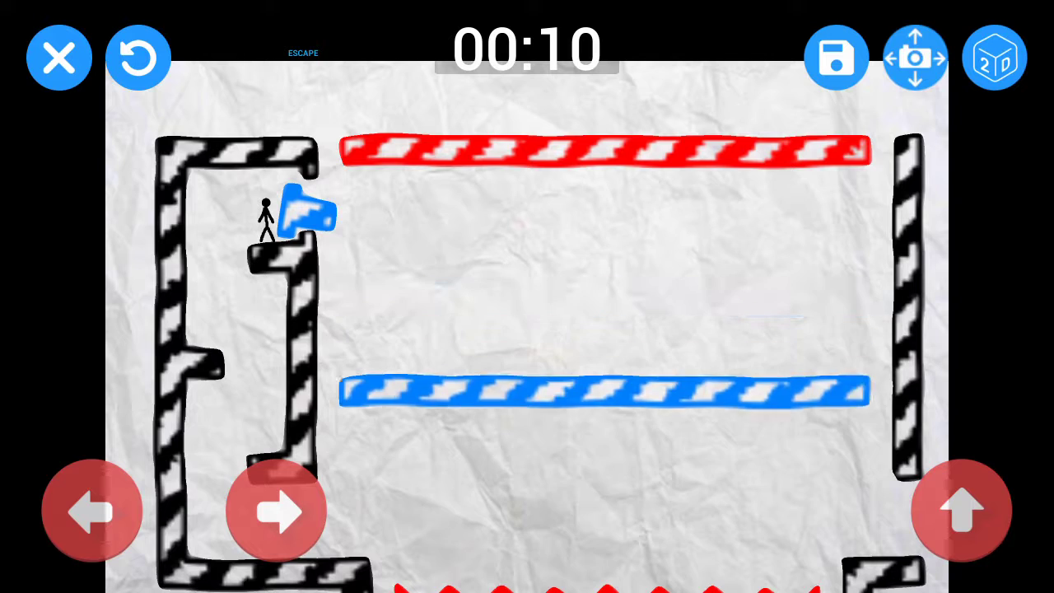
Step: Drop into the lower corridor and run through it to the level exit
left_click(276, 511)
left_click(962, 511)
left_click(92, 511)
left_click(276, 511)
left_click(93, 511)
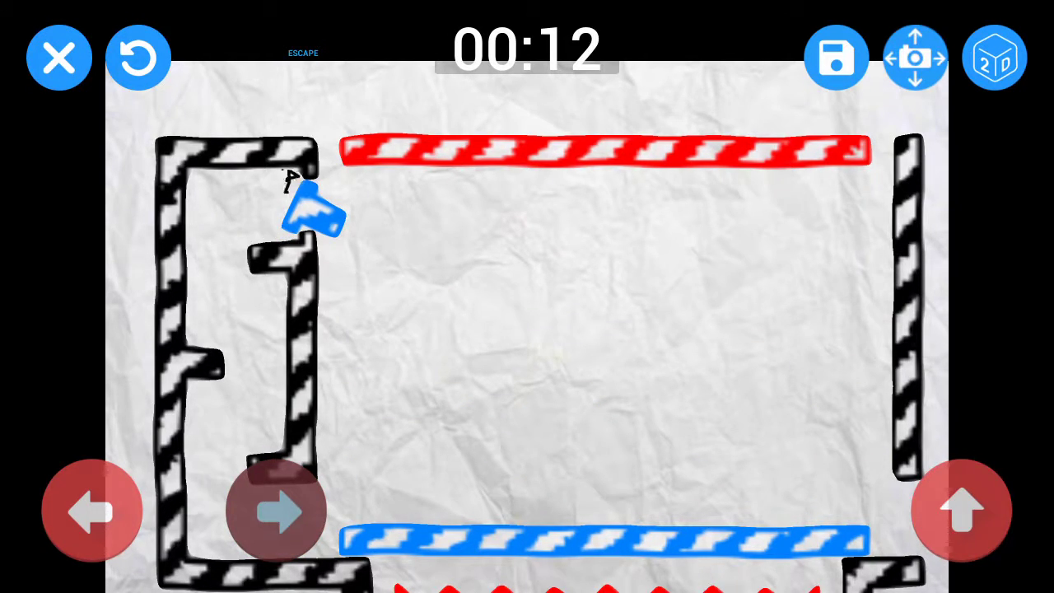
left_click(275, 511)
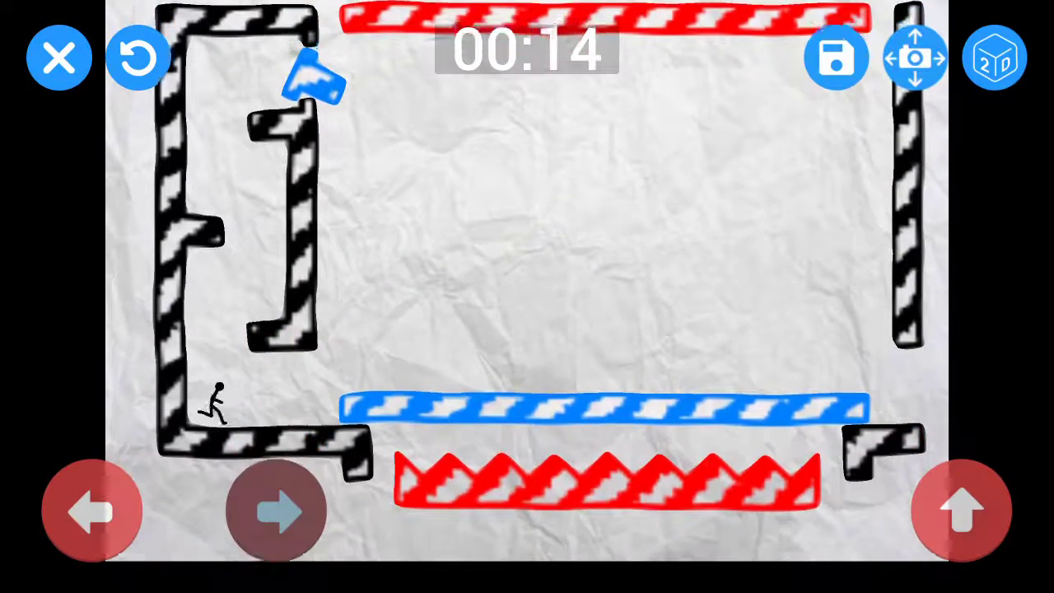
left_click(962, 511)
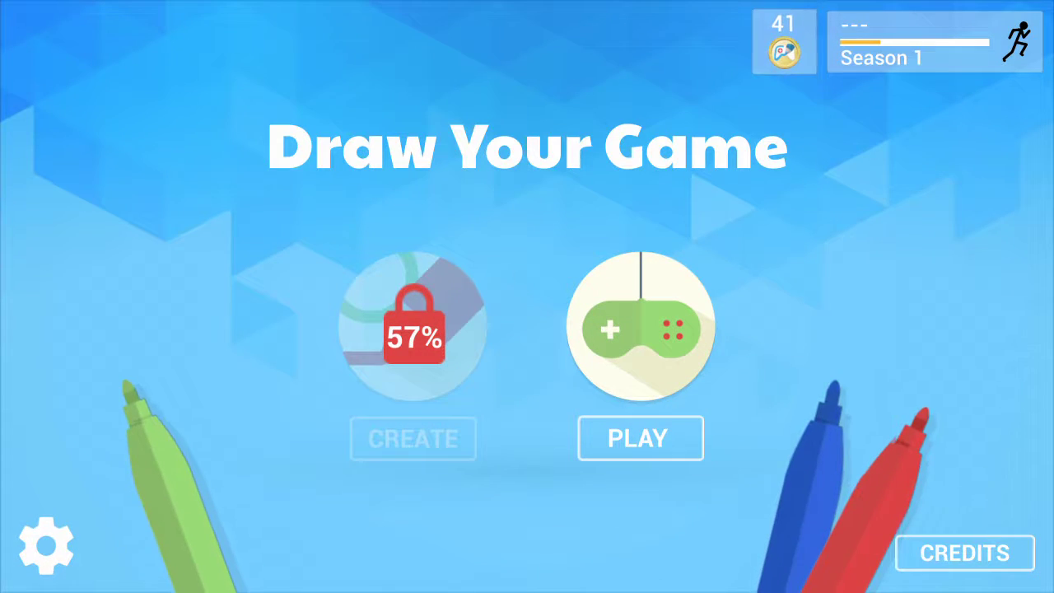
Step: Open the Season 1 map and launch level S01E05 from its details card
left_click(641, 437)
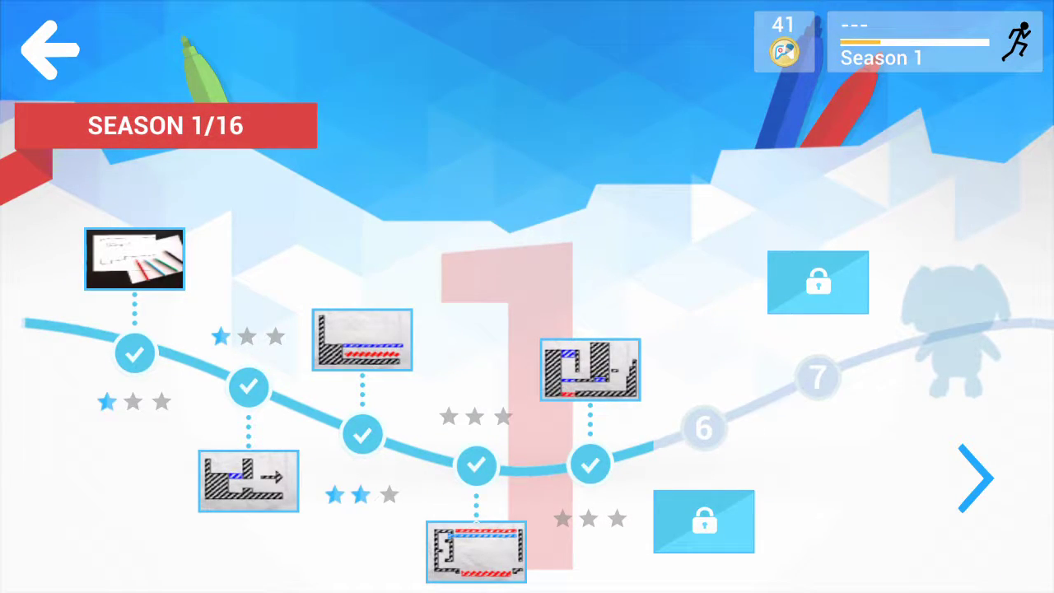
left_click(590, 369)
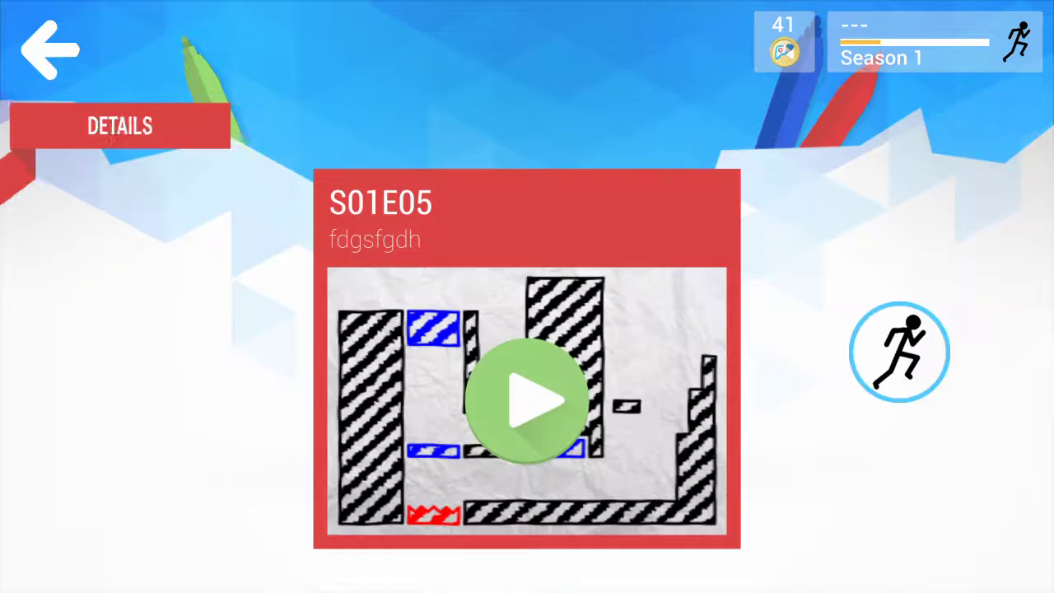
left_click(527, 399)
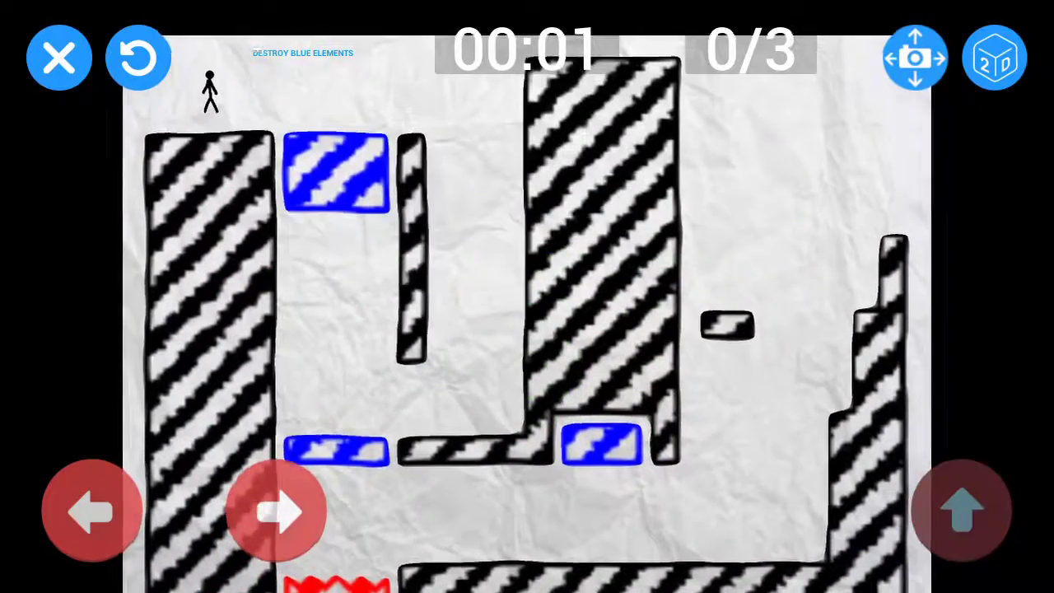
Step: Run off the top ledge, past the thin column, and down below the lower blue block
left_click_drag(275, 512, 276, 513)
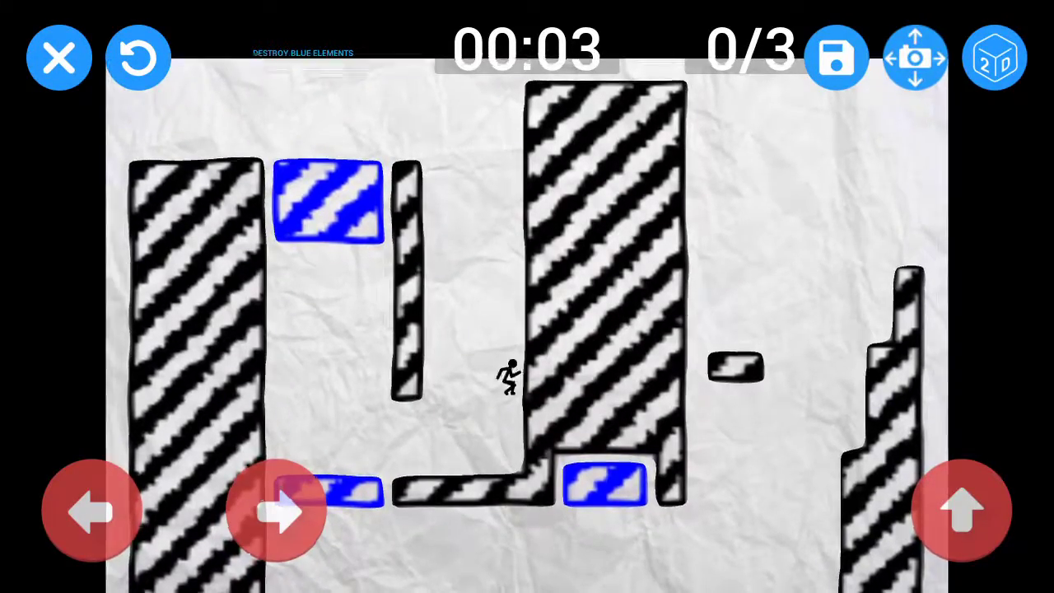
left_click_drag(91, 512, 90, 512)
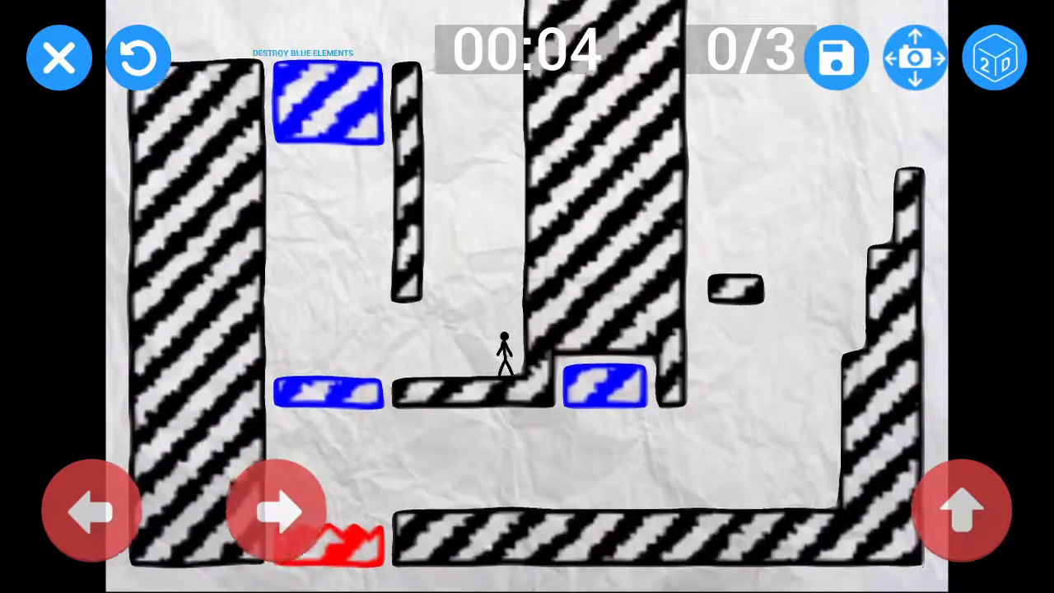
left_click(962, 512)
left_click(962, 512)
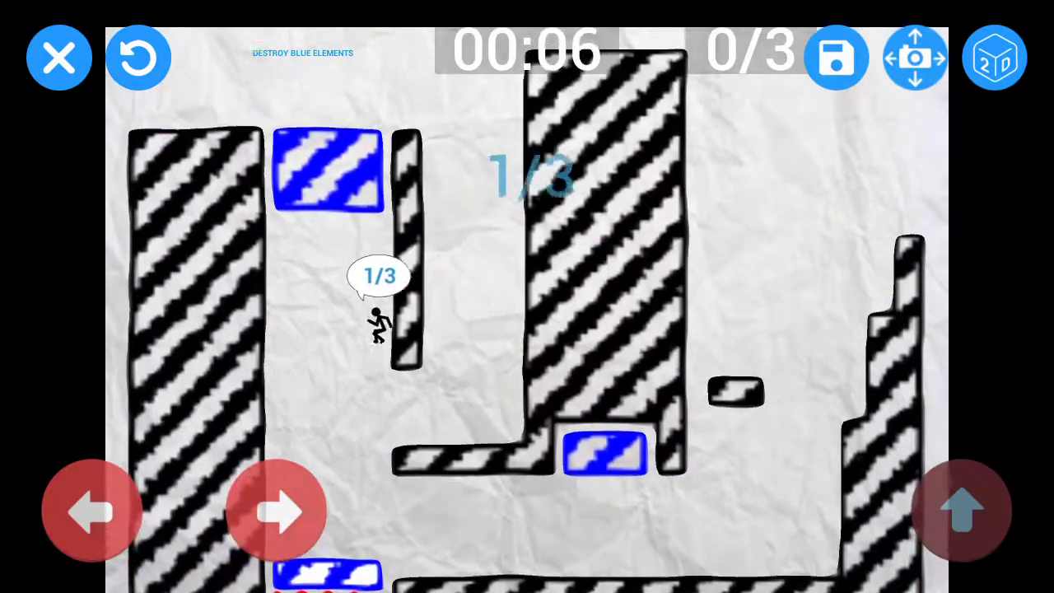
left_click_drag(276, 512, 276, 513)
left_click(90, 513)
left_click(962, 512)
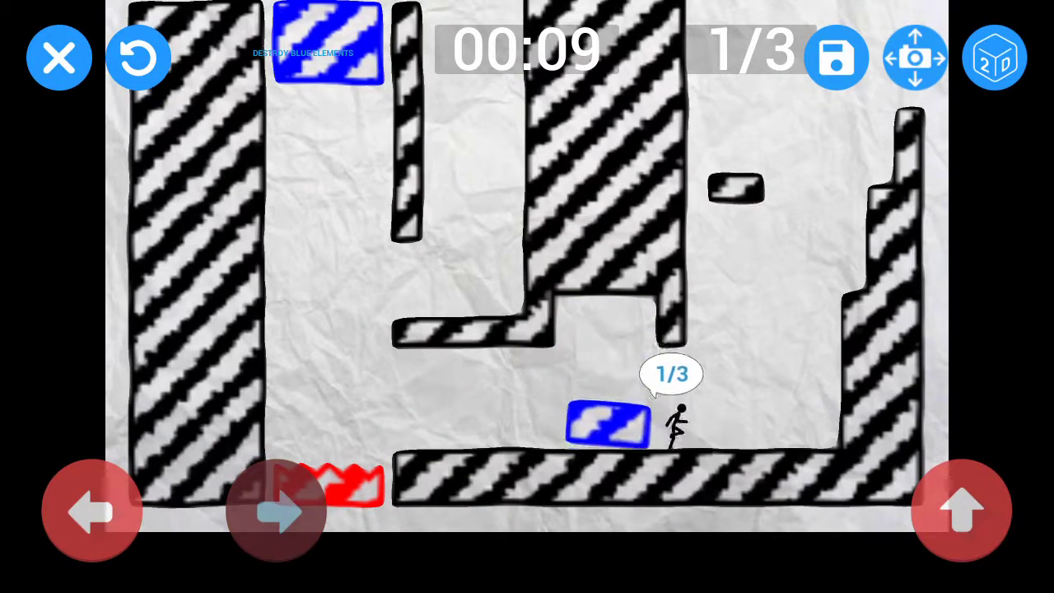
left_click(962, 513)
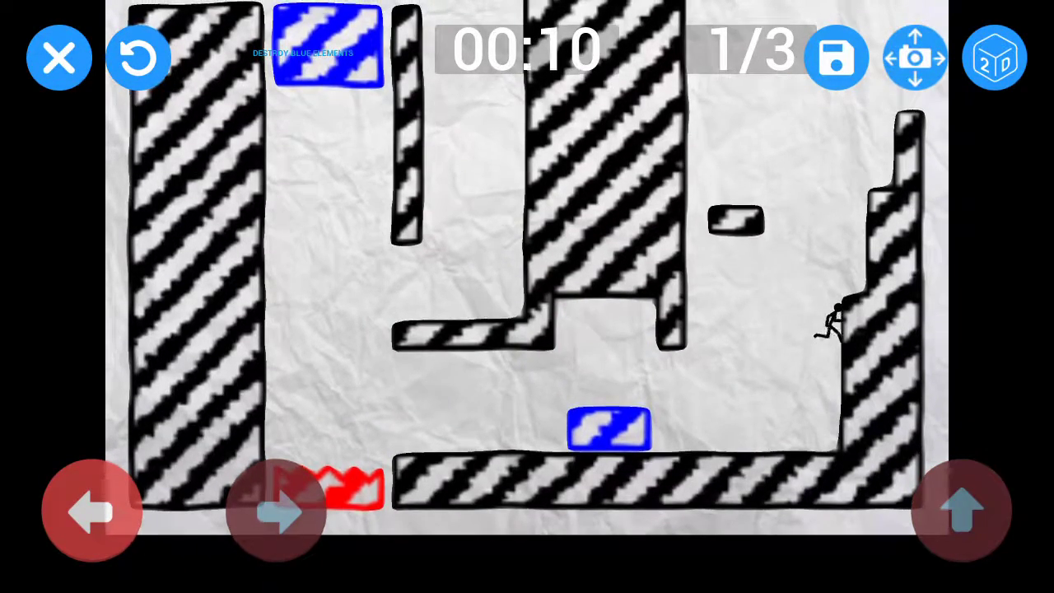
left_click(91, 512)
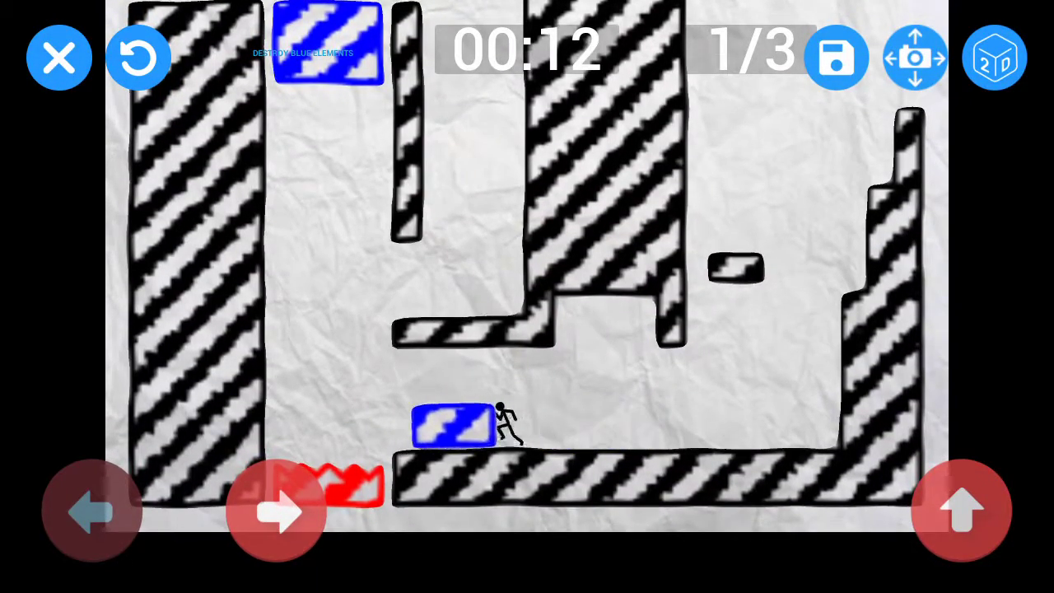
Step: Destroy the remaining blue blocks, including the large one, then choose Next World
left_click(962, 512)
left_click(962, 512)
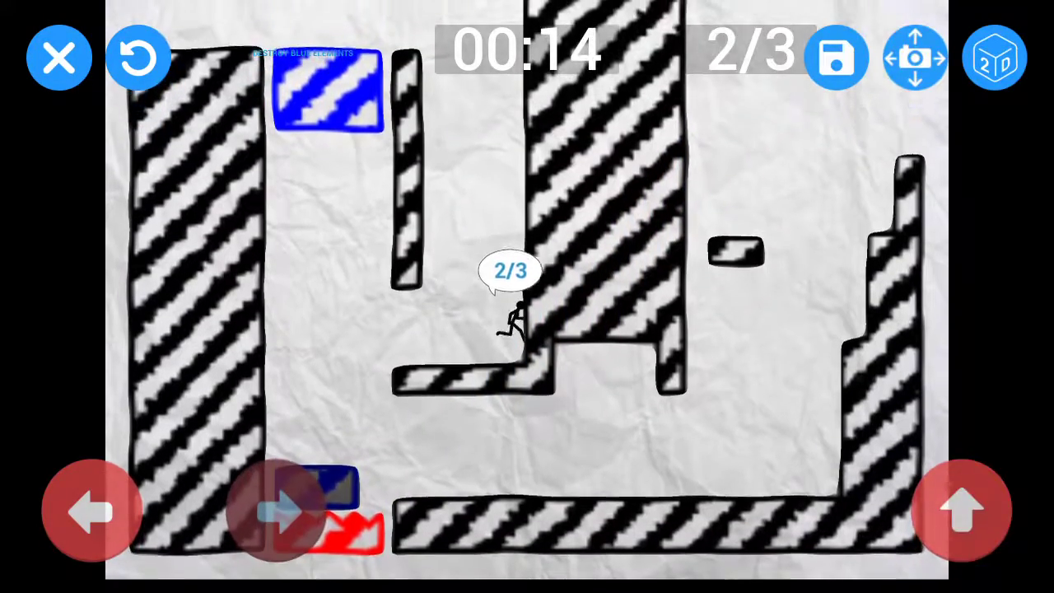
left_click(91, 512)
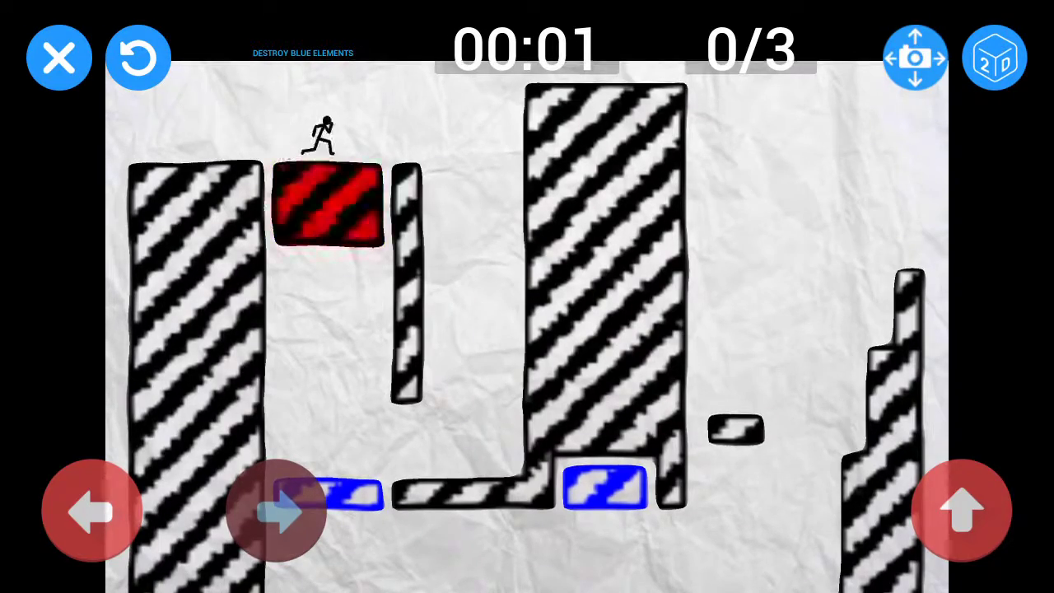
left_click(962, 513)
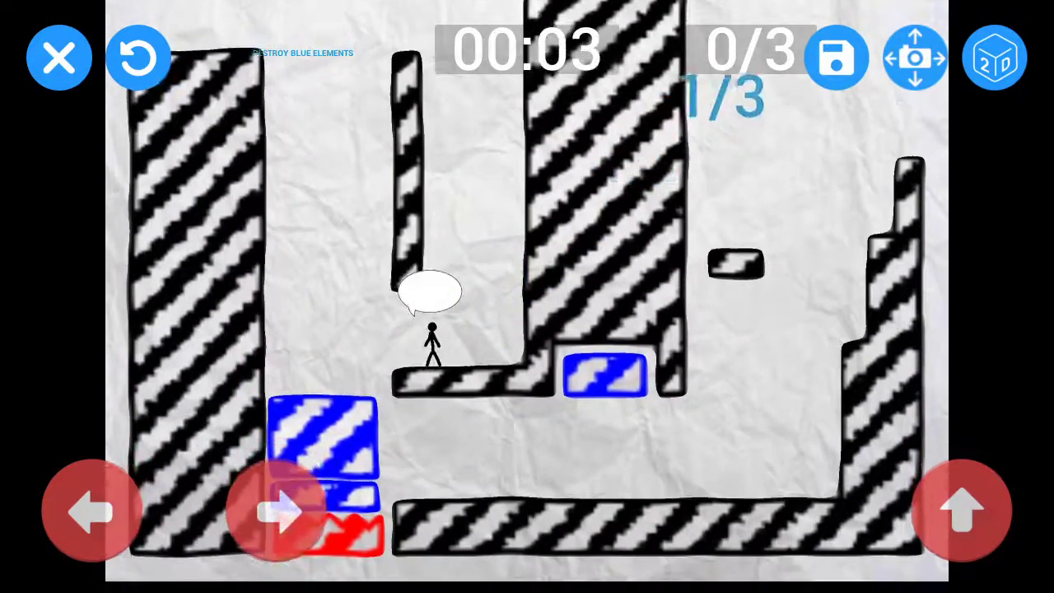
left_click(91, 512)
left_click(276, 512)
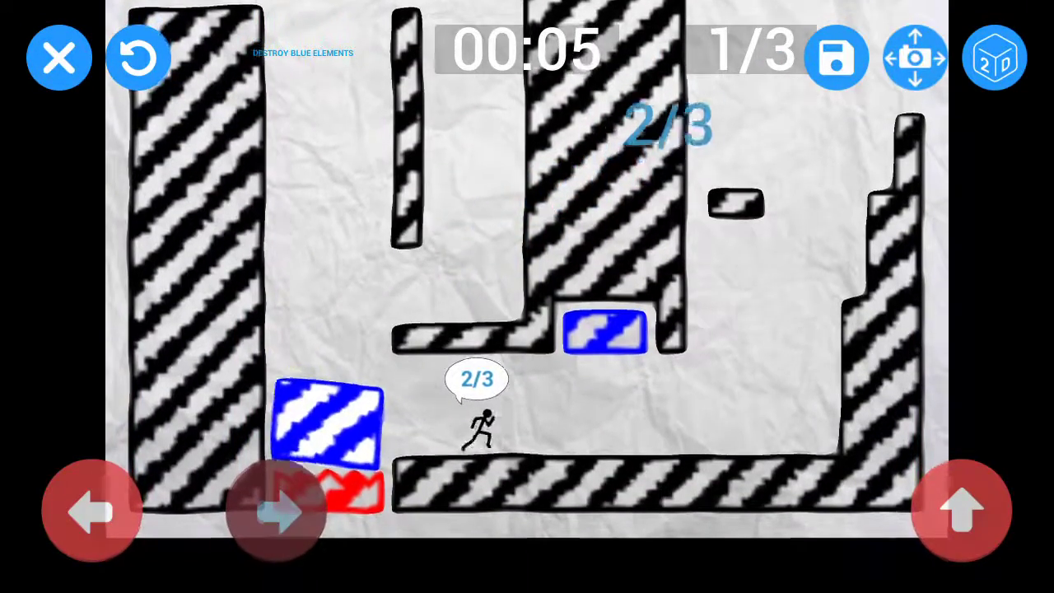
left_click(962, 512)
left_click(91, 512)
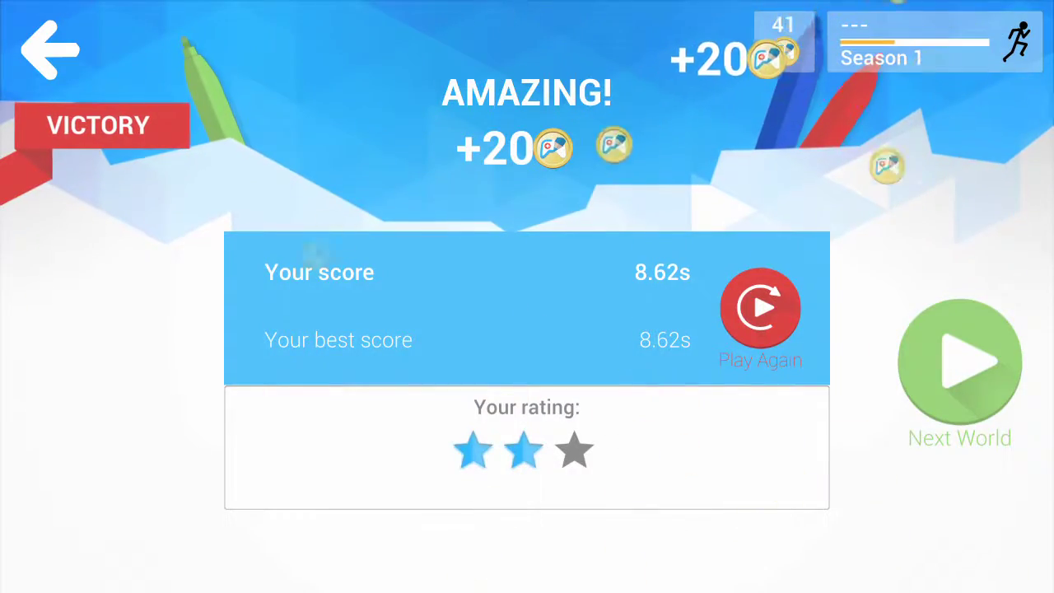
left_click(958, 360)
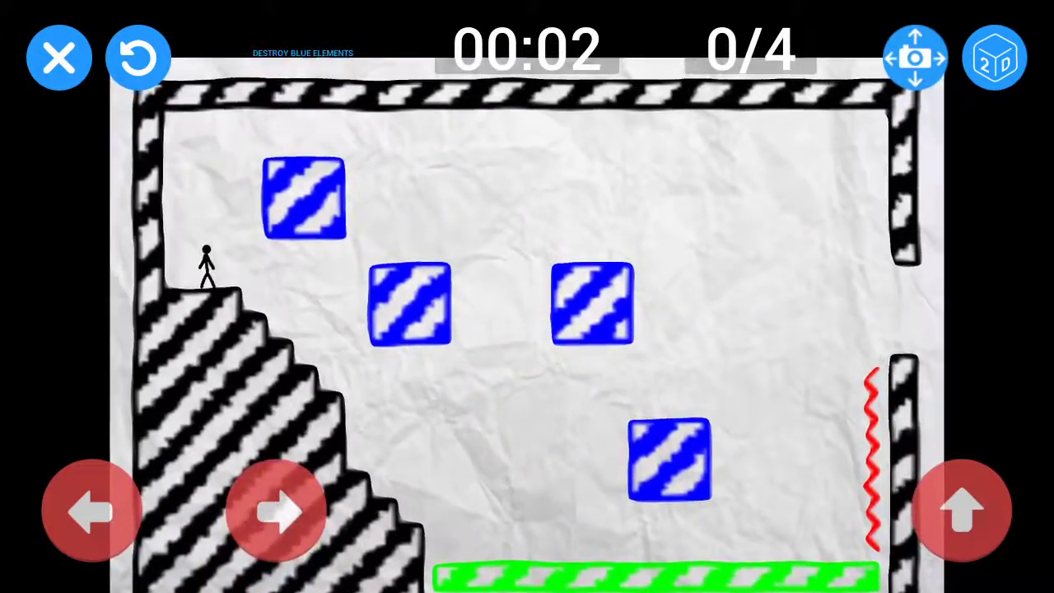
Step: Jump from the starting ledge up to the top-left block and among the blue blocks
left_click(962, 511)
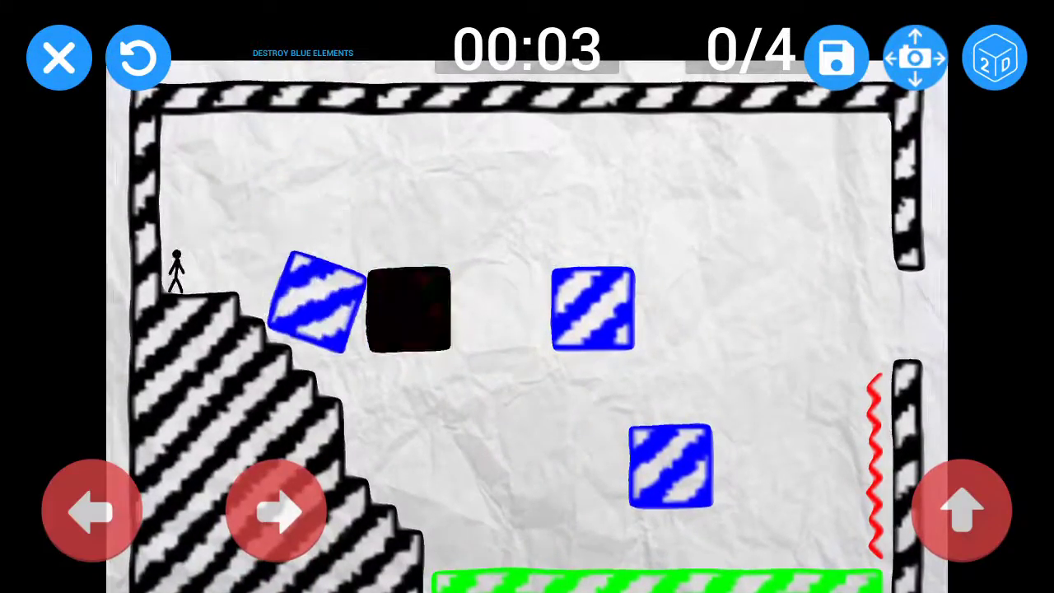
left_click(276, 511)
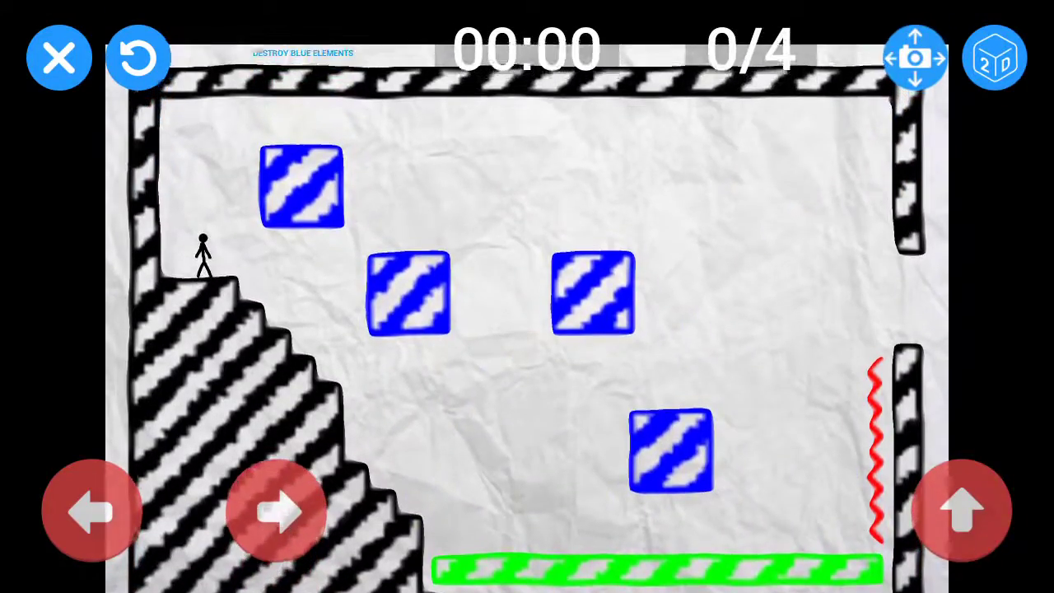
left_click(962, 510)
left_click(276, 511)
left_click(962, 511)
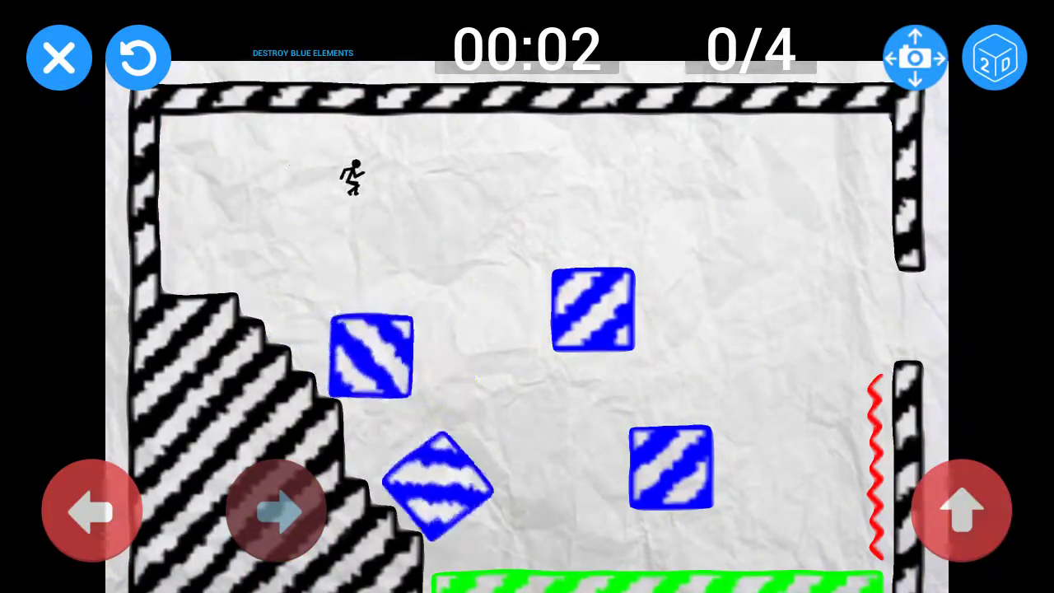
left_click(962, 510)
left_click(962, 511)
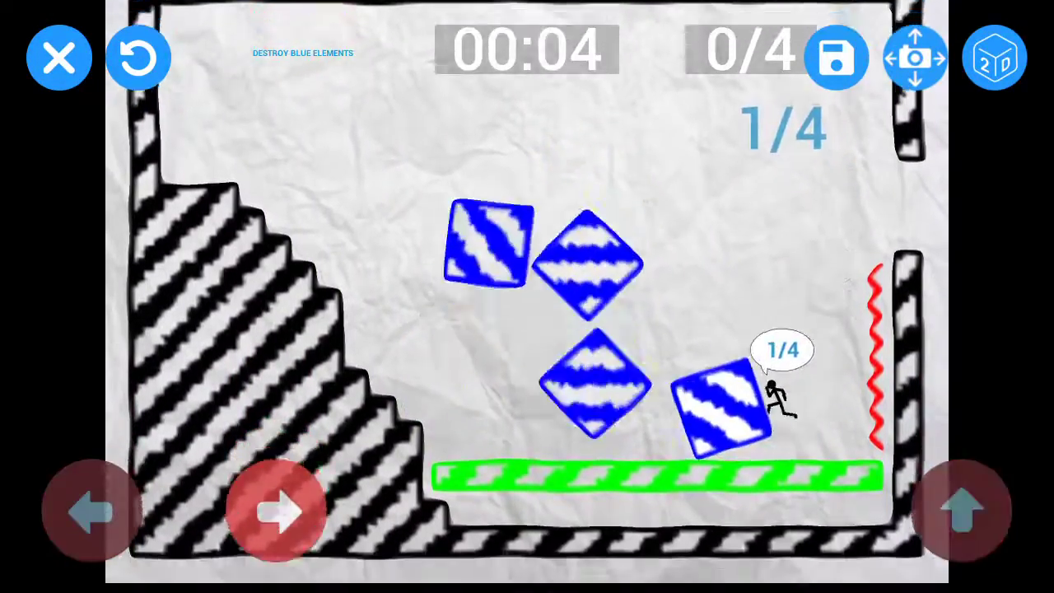
left_click(962, 511)
left_click(962, 511)
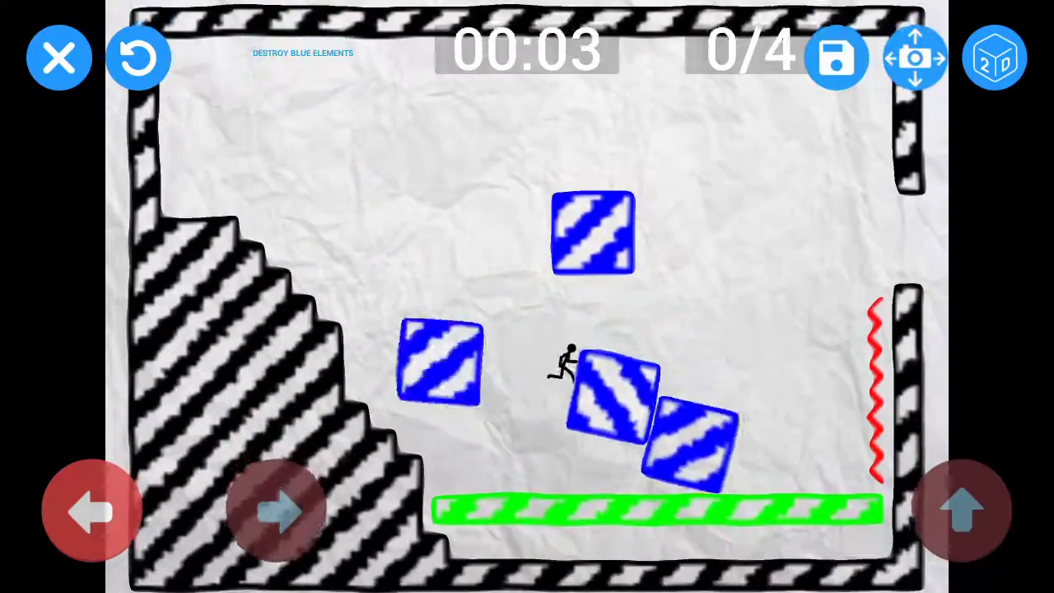
Step: Destroy a blue block and work across the tumbling blocks
left_click(962, 511)
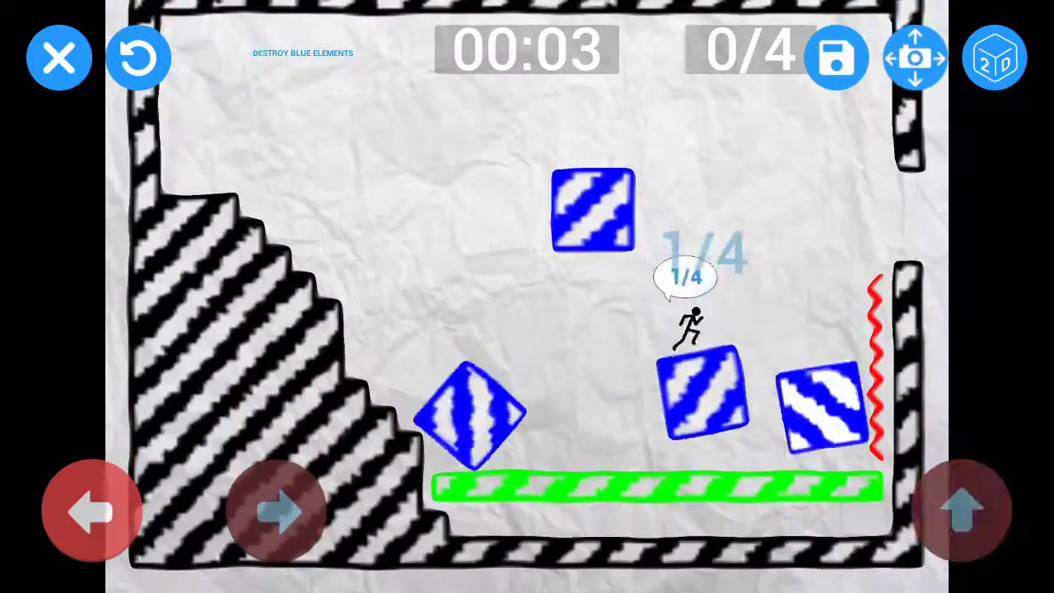
left_click(962, 510)
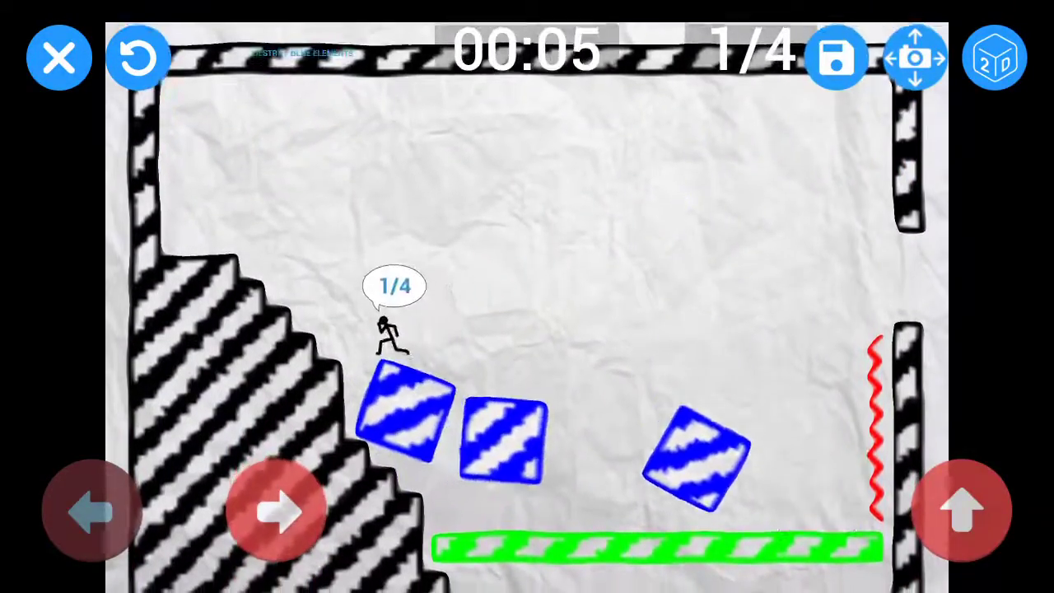
left_click(91, 511)
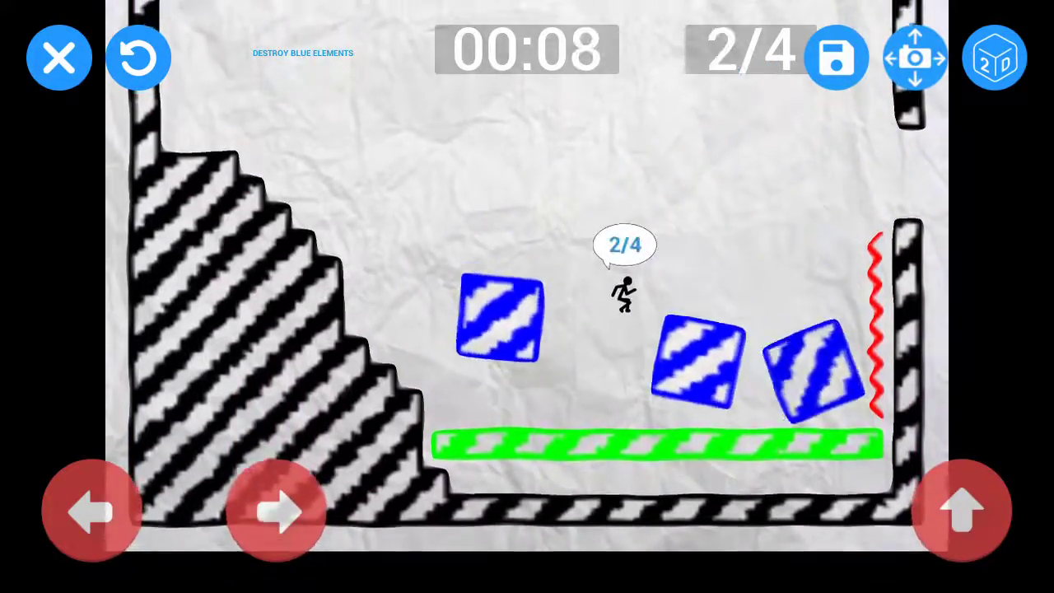
left_click(962, 510)
left_click(91, 511)
left_click(962, 510)
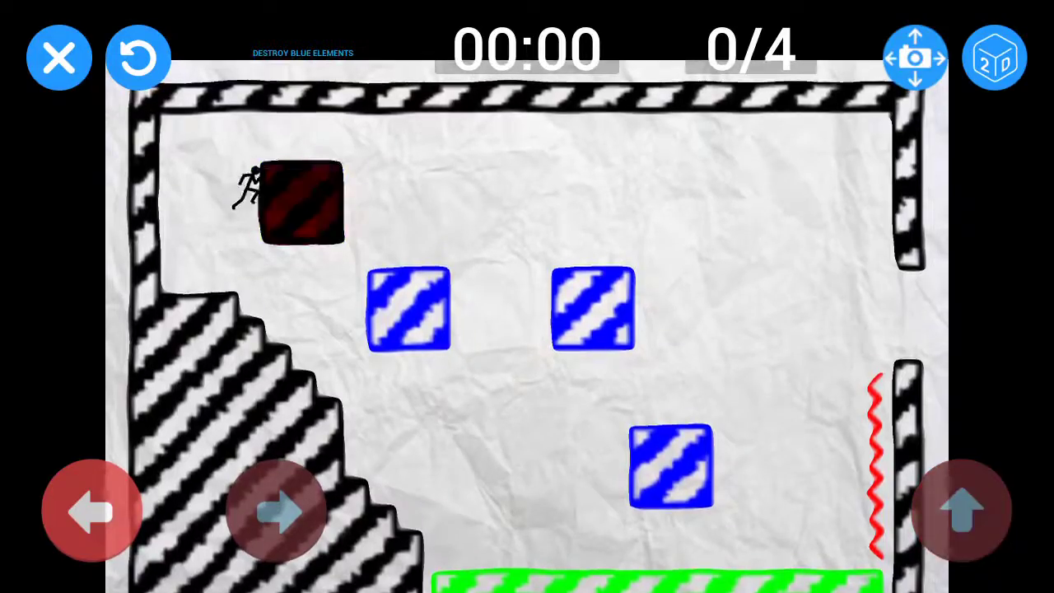
Step: Run down the stairs under the last falling blue block, then choose Next World
left_click(962, 511)
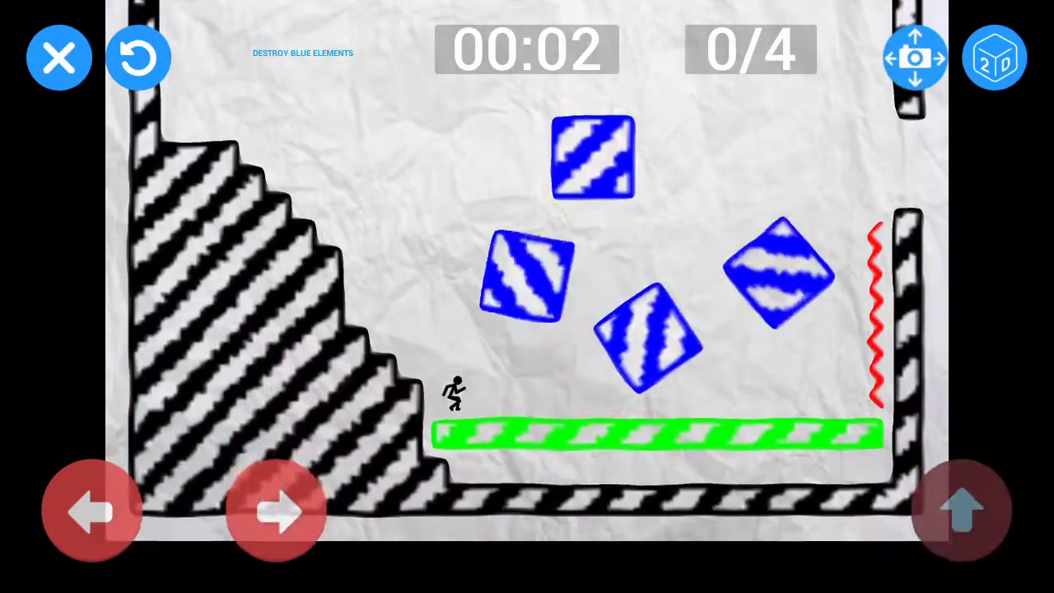
left_click(278, 511)
left_click(91, 511)
left_click(277, 511)
left_click(91, 511)
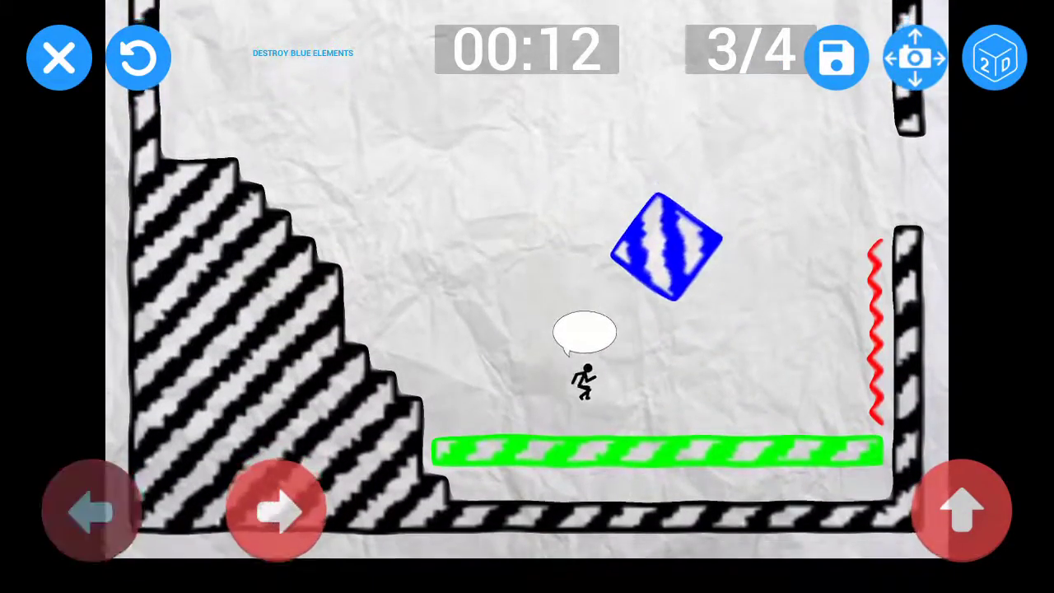
left_click(277, 510)
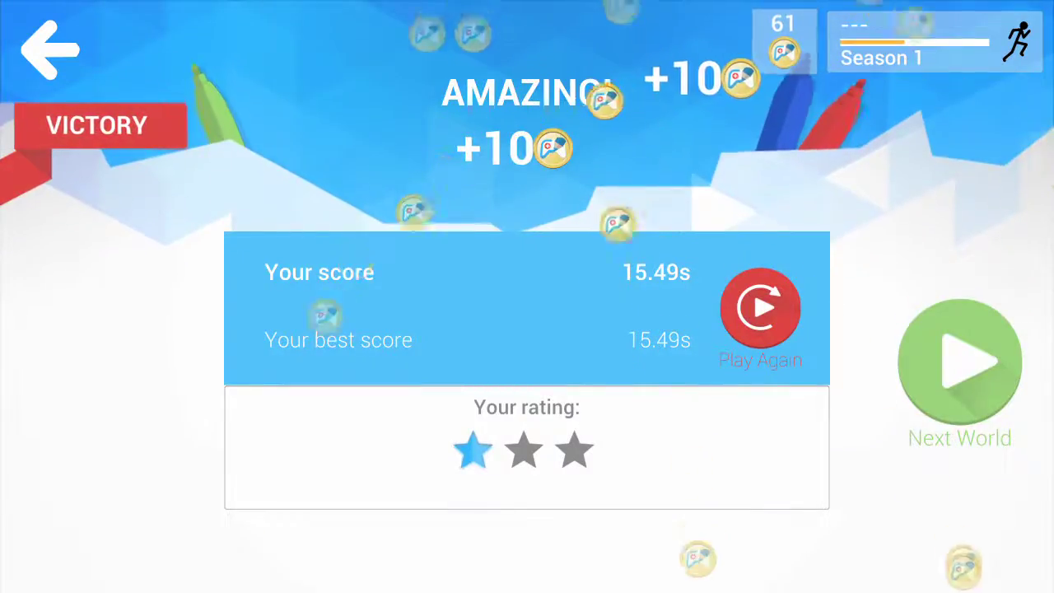
left_click(960, 365)
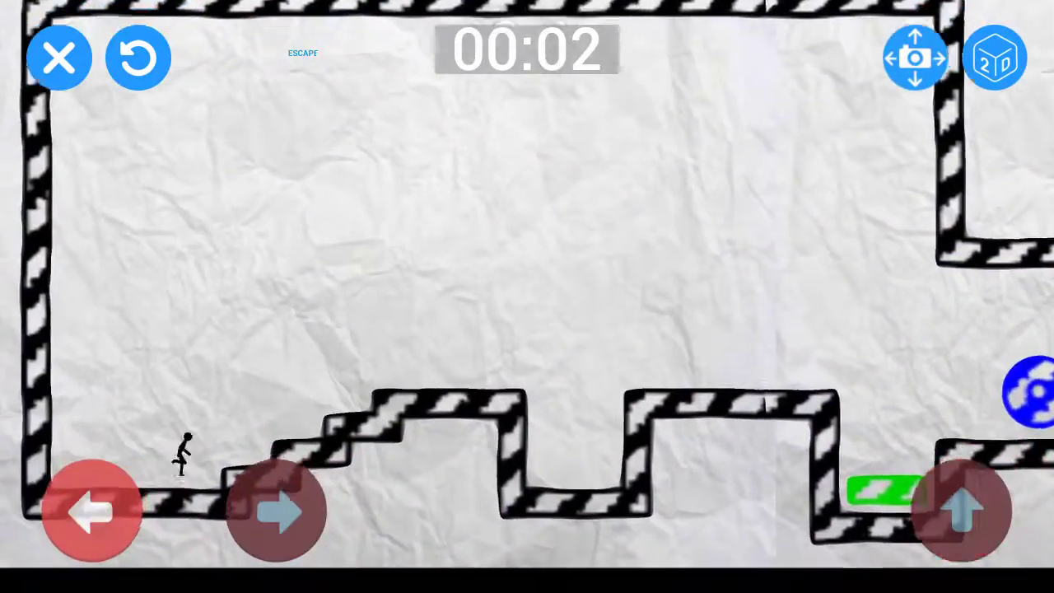
Step: Run and jump the stick figure right along the path past the checkpoint
left_click(960, 510)
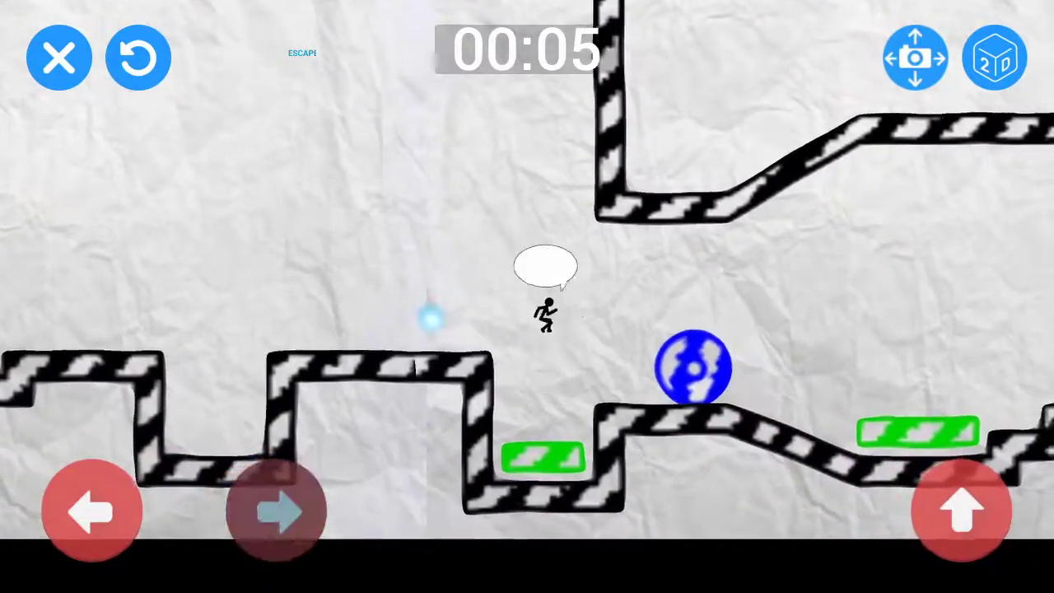
left_click(960, 510)
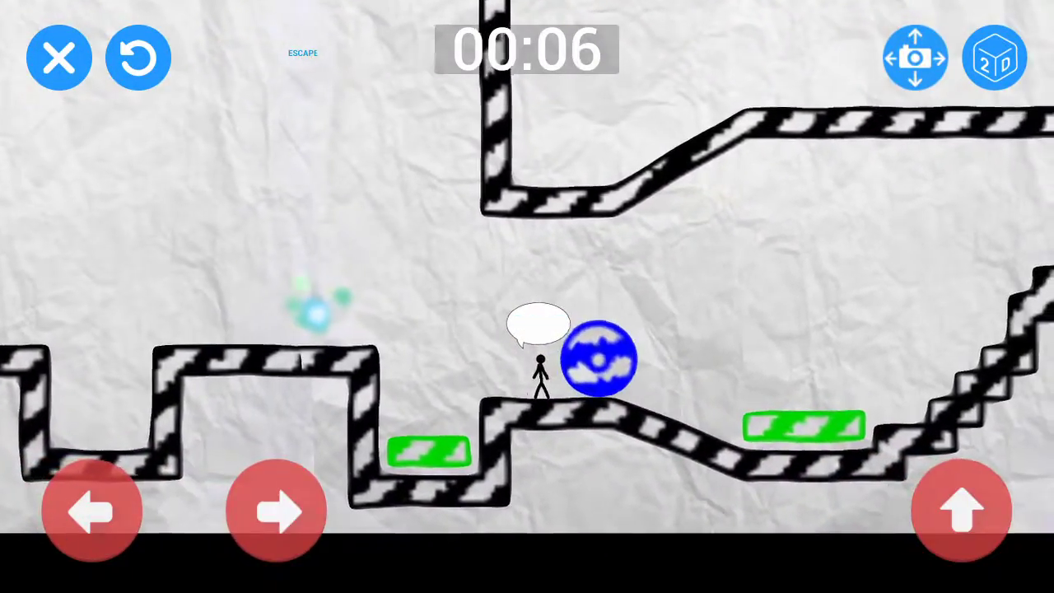
left_click(961, 511)
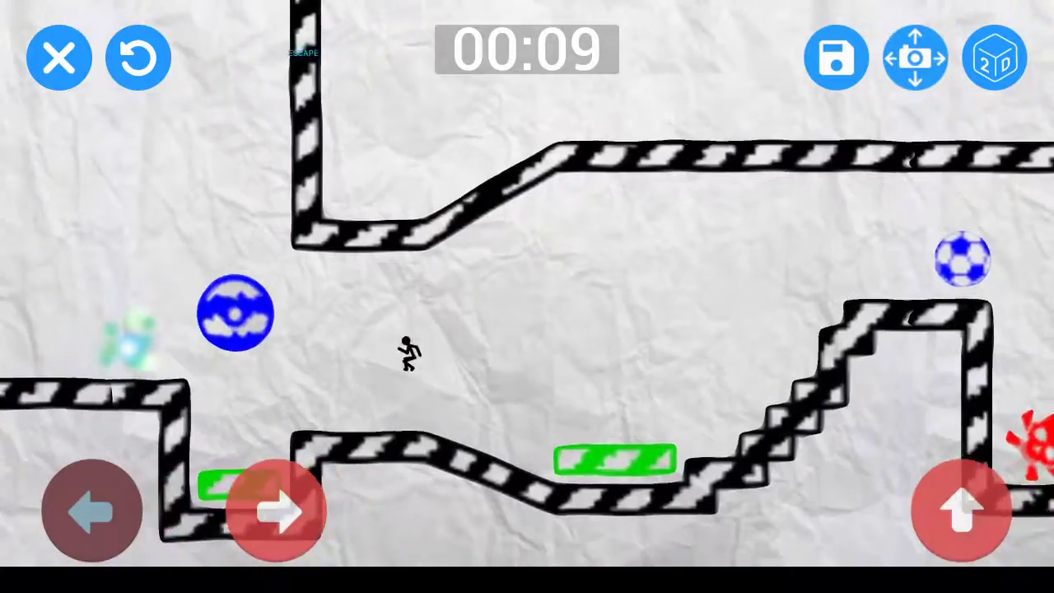
left_click(961, 510)
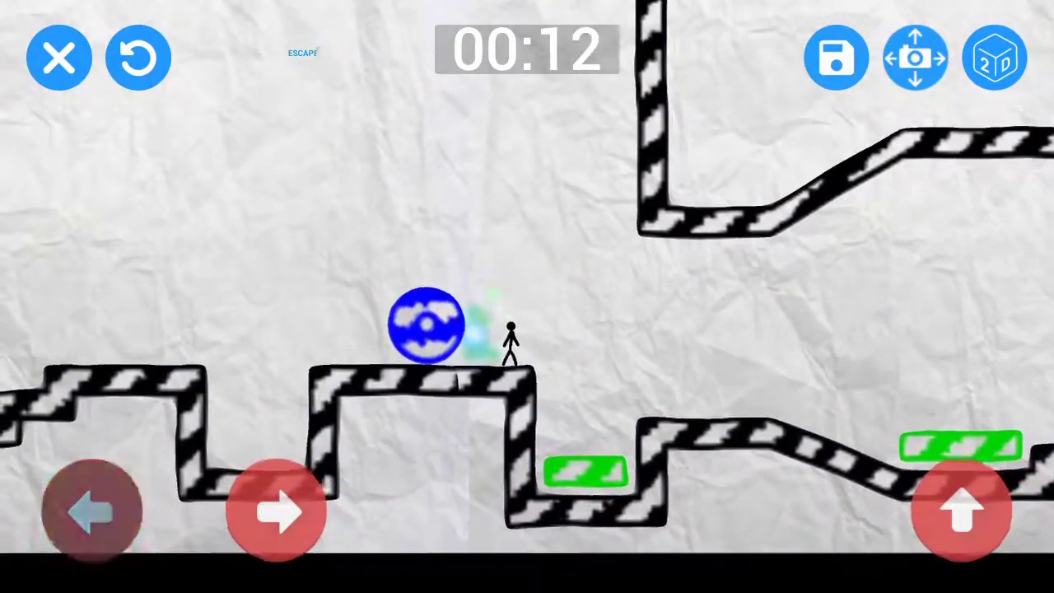
left_click(960, 511)
Step: Drop onto the lower slope and run down to the SAVE point
left_click(276, 511)
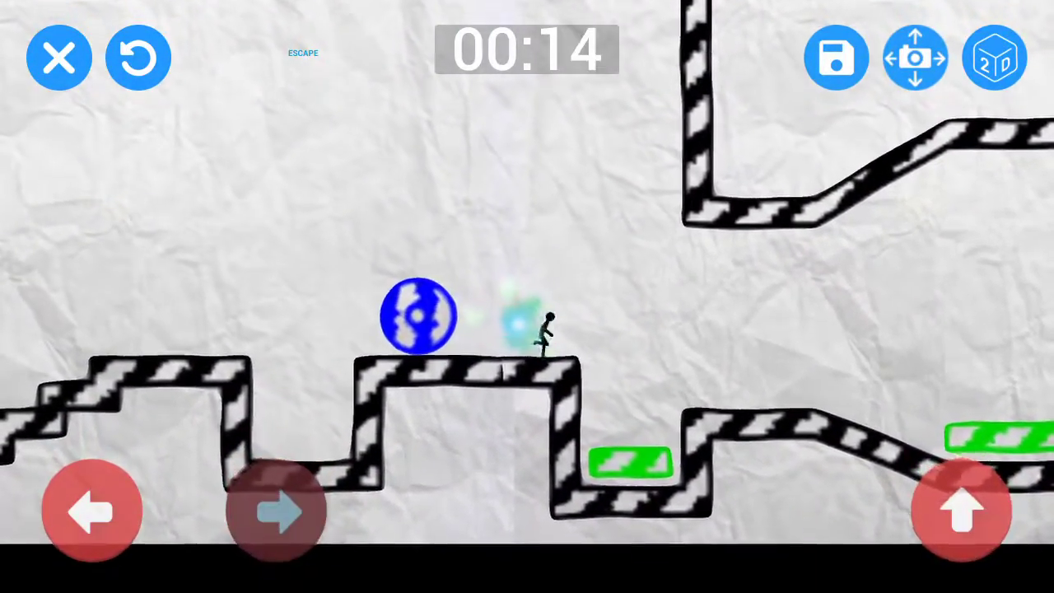
left_click(960, 511)
left_click(960, 511)
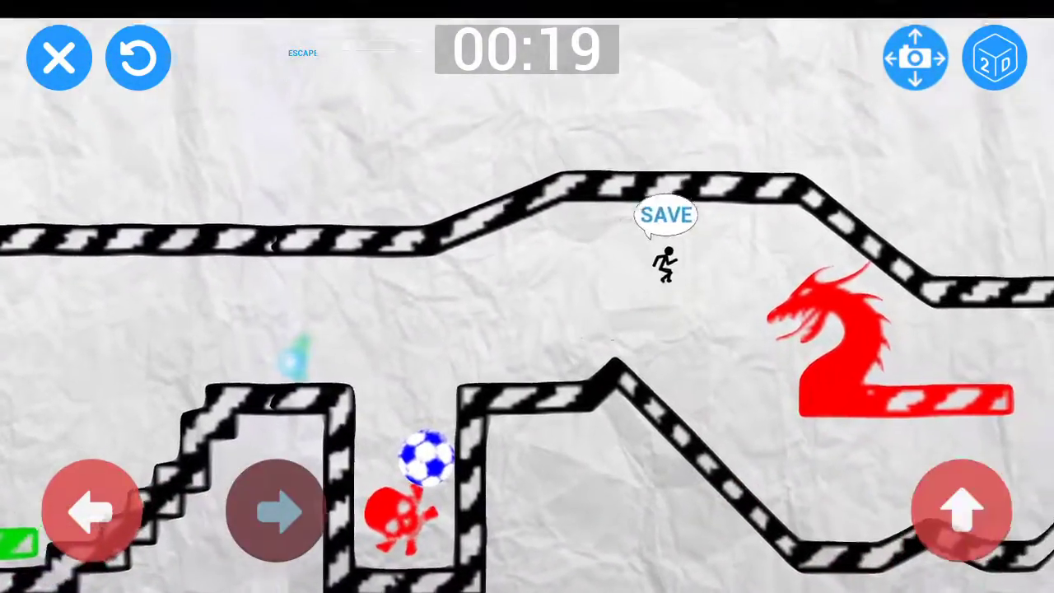
key("Left")
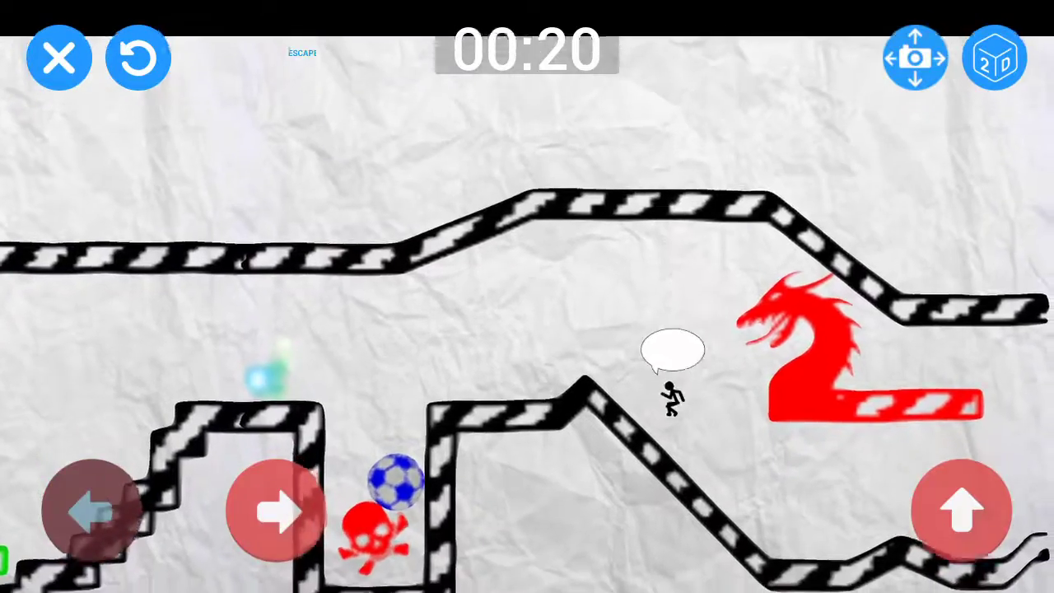
key("Right")
key("Up")
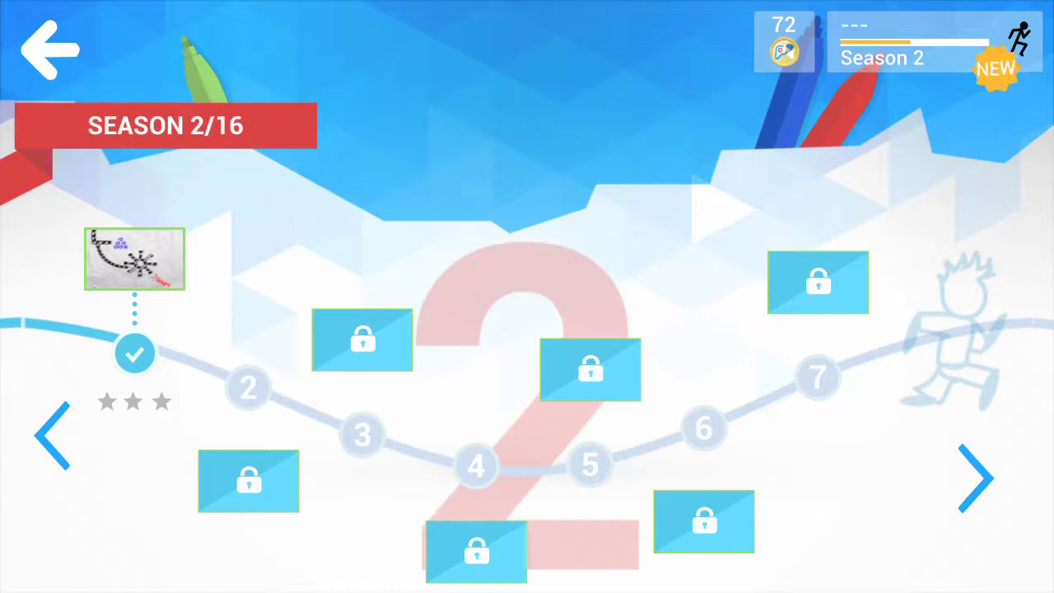
Step: Open level S02E01 from the Season 2 map and start it
key("Right")
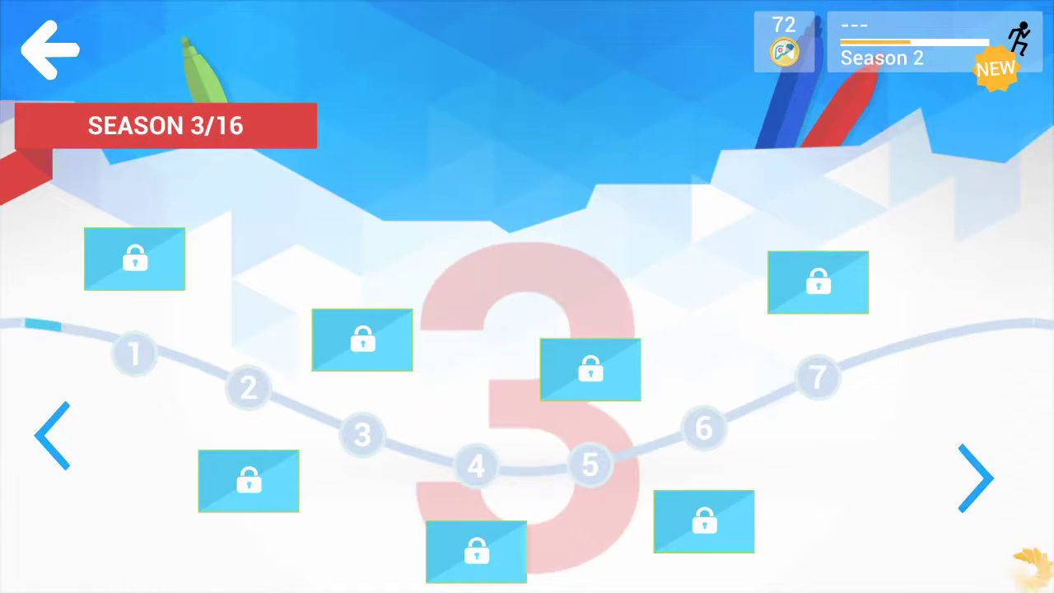
key("Left")
key("Return")
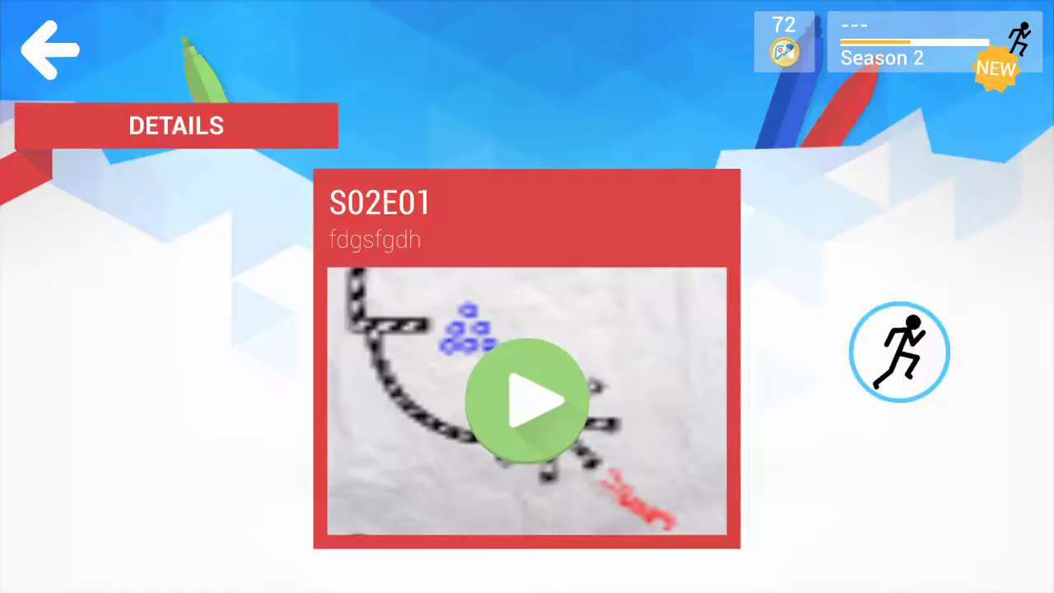
key("Return")
key("Up")
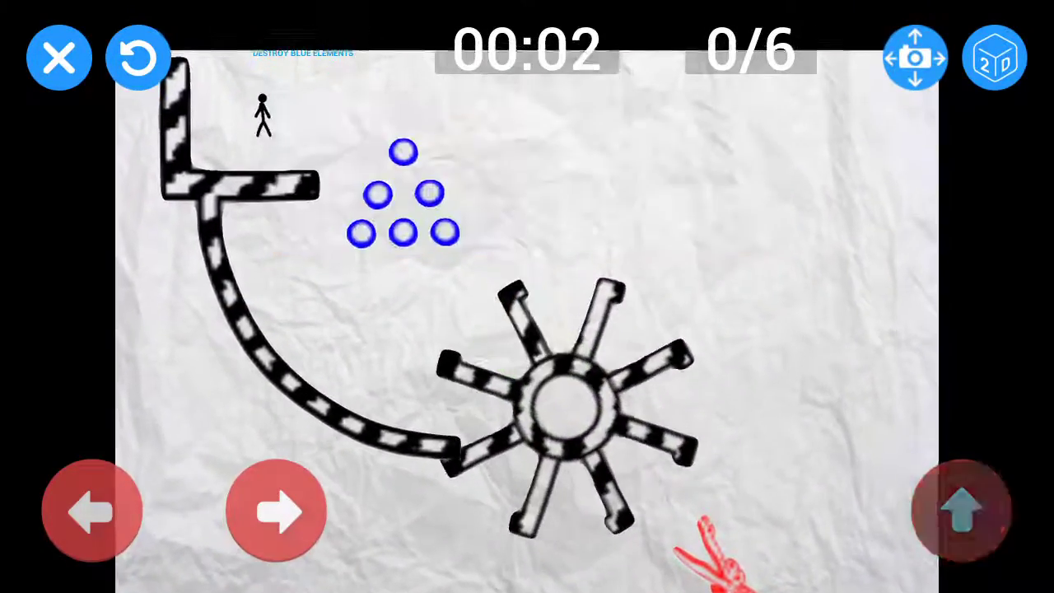
Step: Run the stickman right and up the curved ramp, knocking blue balls to the crocodile
key("Right")
key("Up")
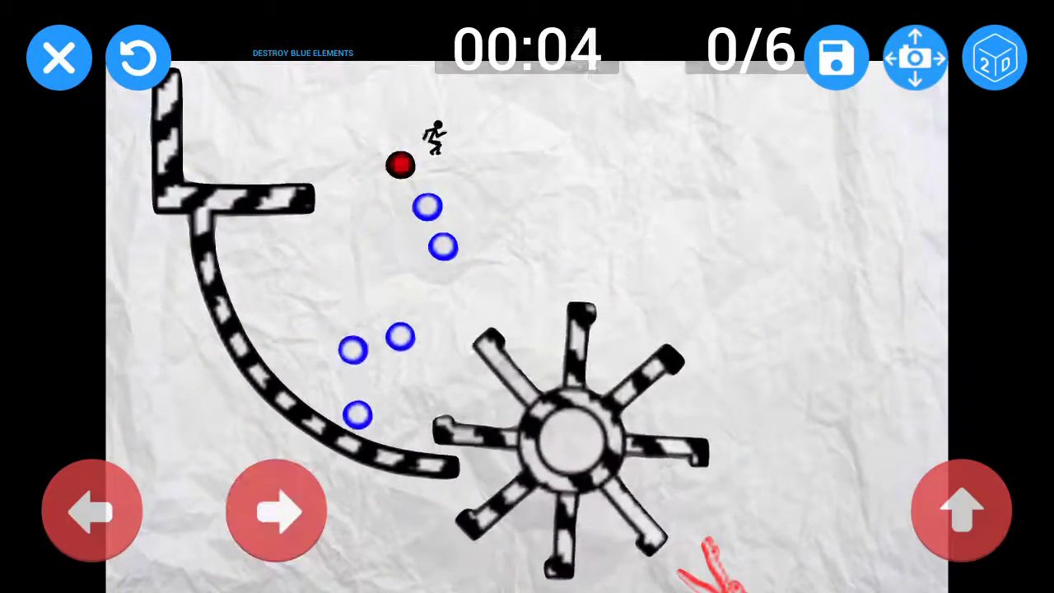
key("Left")
key("Left")
key("Up")
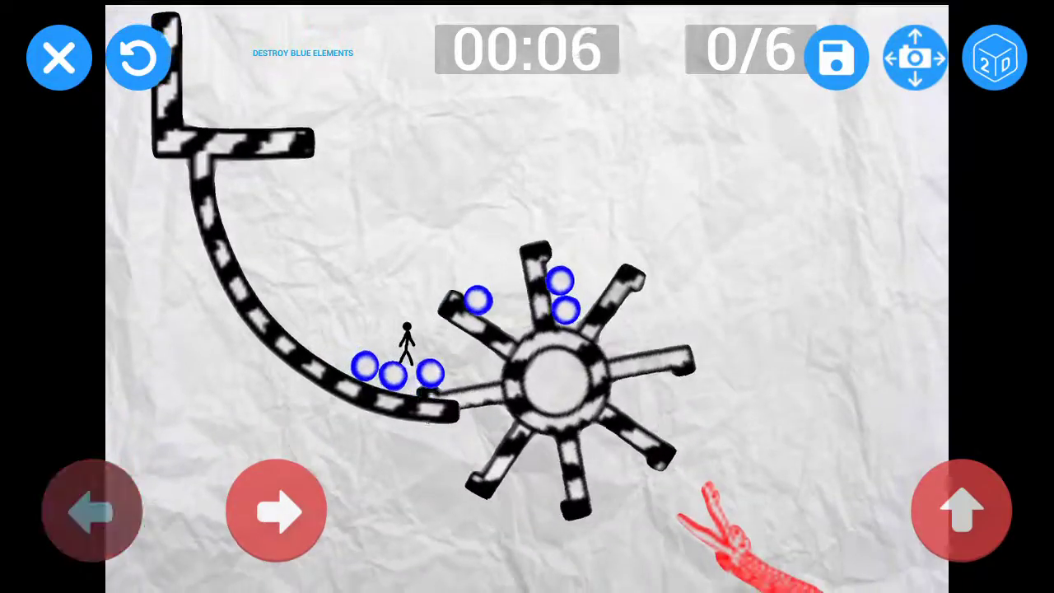
key("Left")
key("Up")
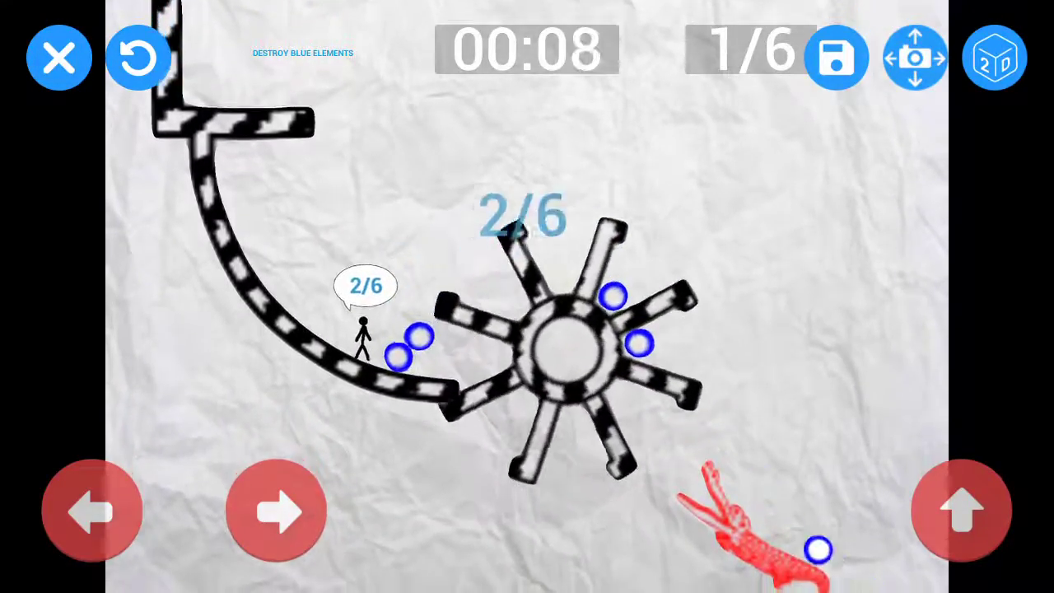
key("Up")
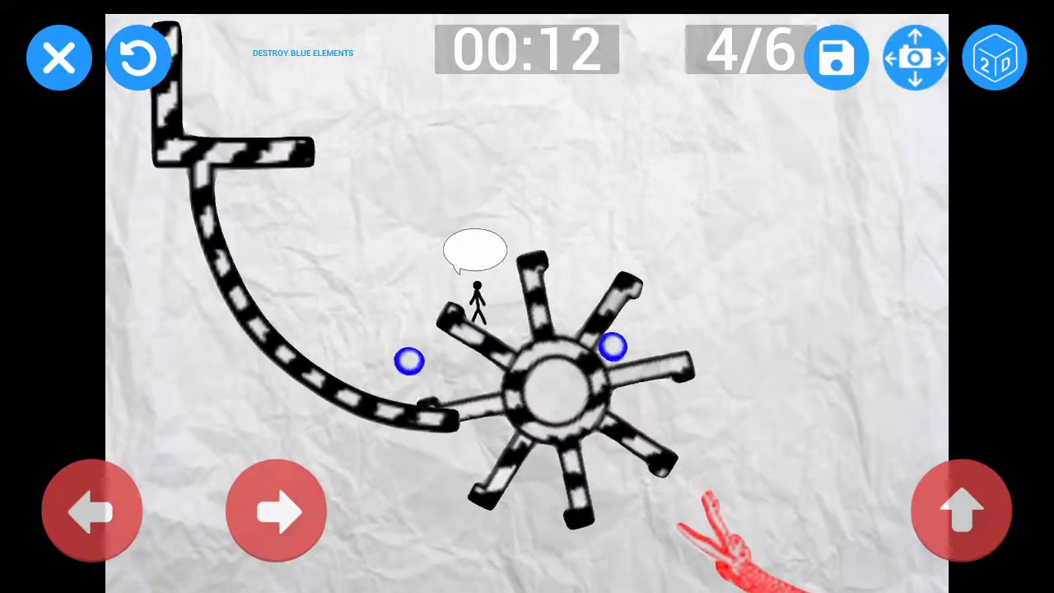
key("Up")
key("Left")
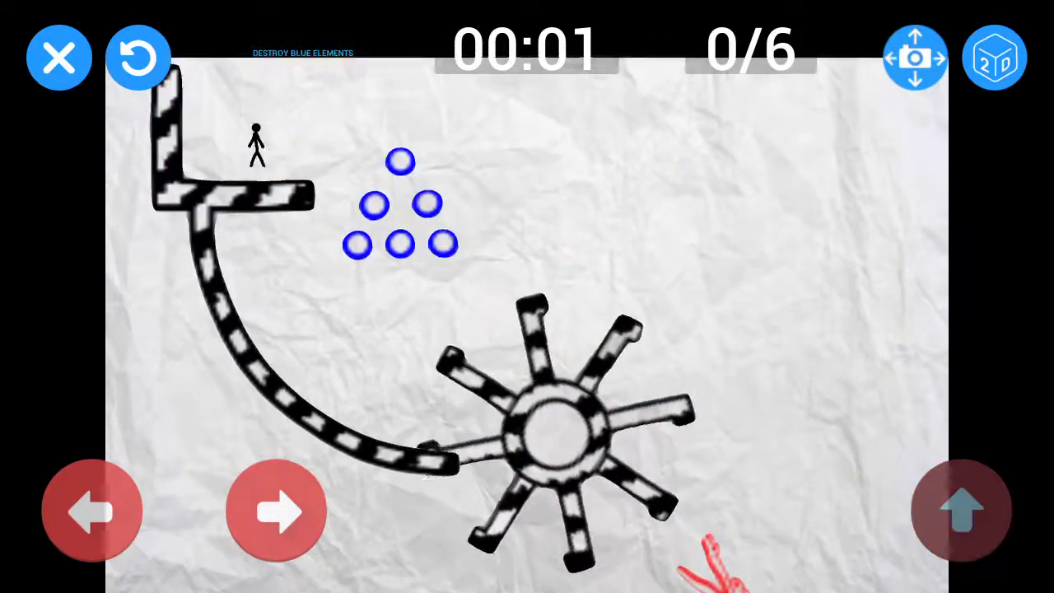
Step: Push the remaining blue balls toward the spinning wheel and knock them off
left_click(276, 510)
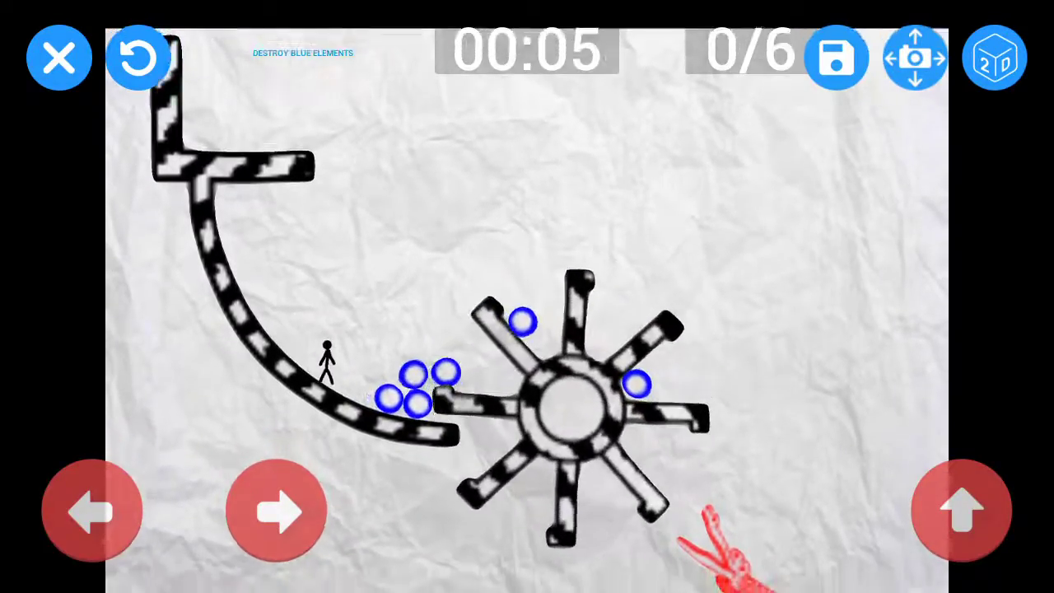
left_click(276, 511)
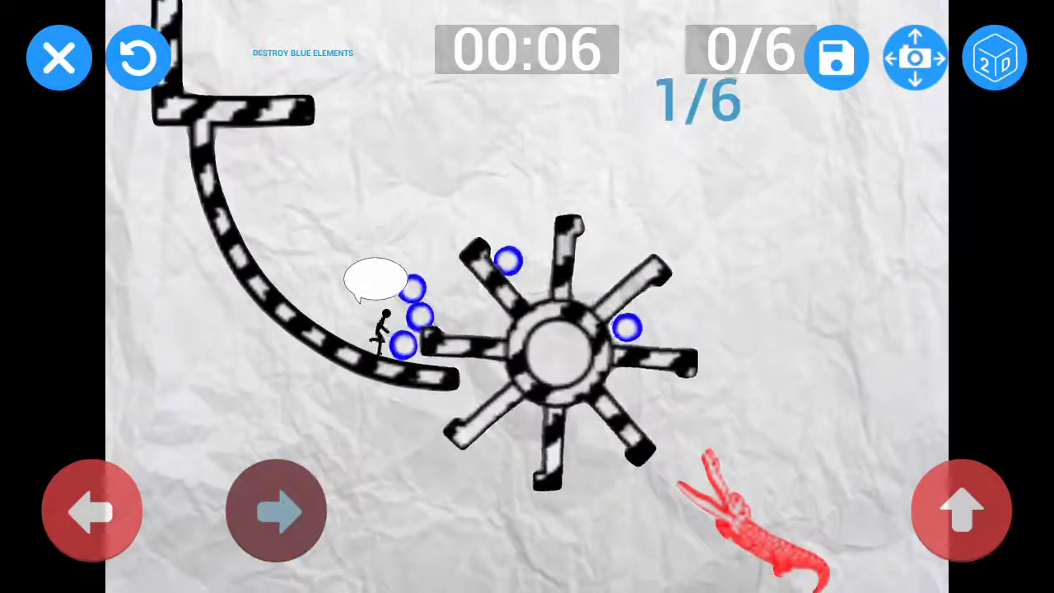
left_click(91, 511)
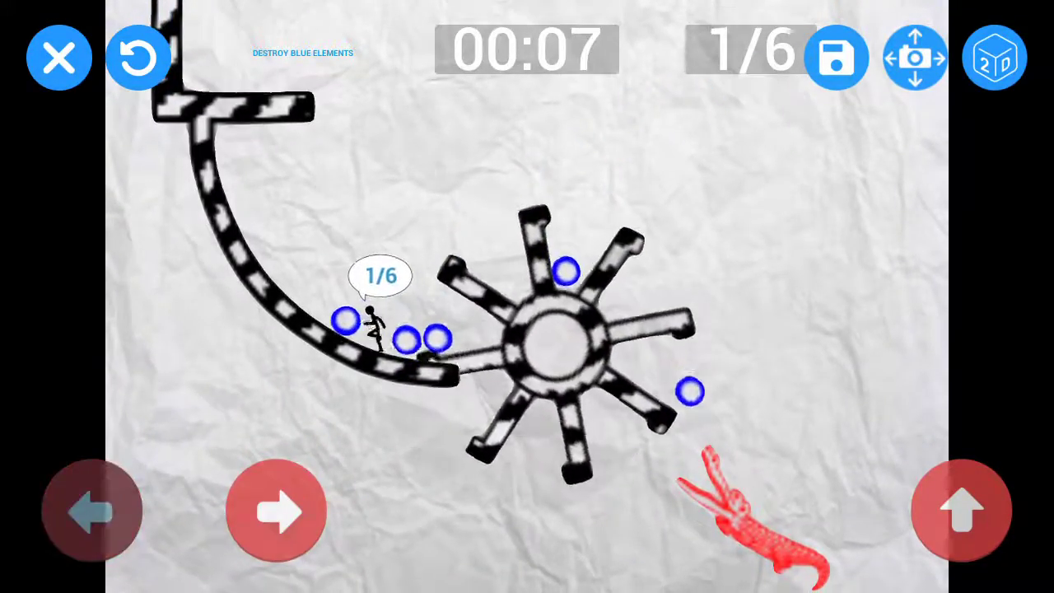
left_click(276, 510)
left_click(961, 511)
left_click(276, 510)
left_click(92, 510)
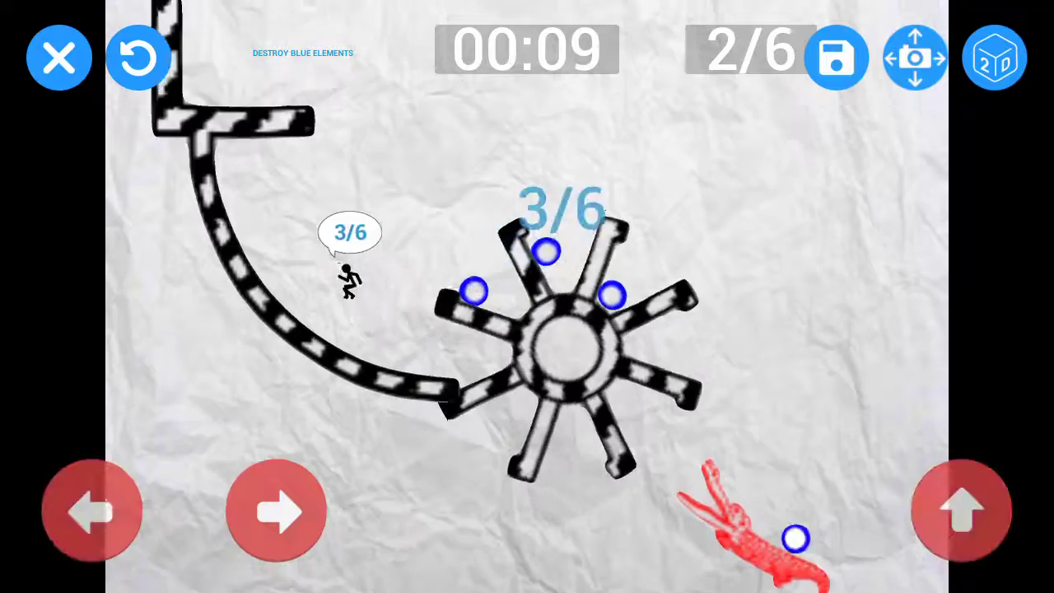
left_click(276, 511)
left_click(961, 511)
left_click(275, 510)
left_click(961, 510)
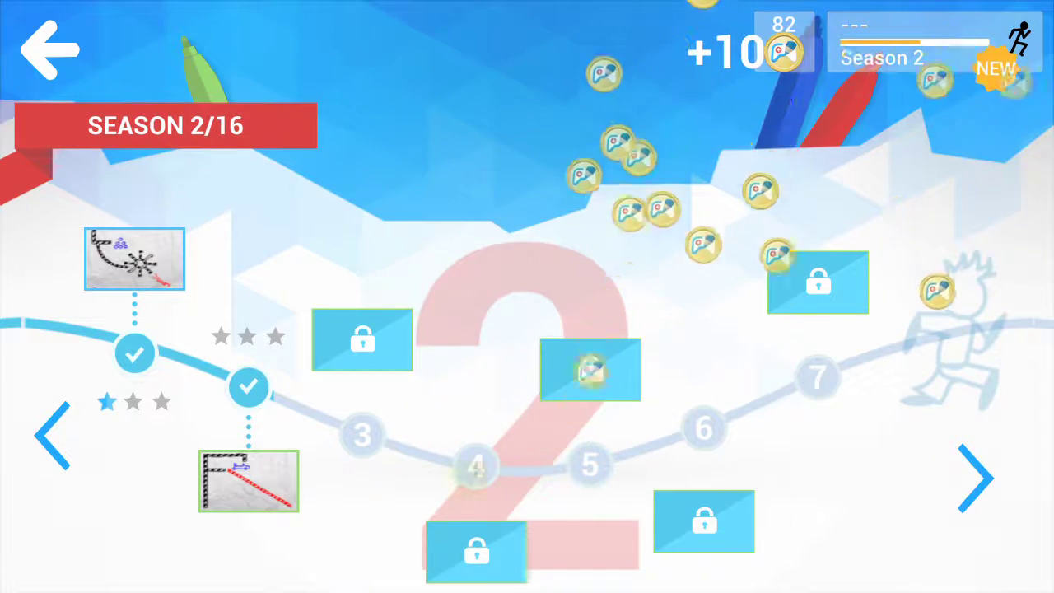
Step: Start level S02E02 and walk the stick figure right onto the blue cart
left_click(248, 481)
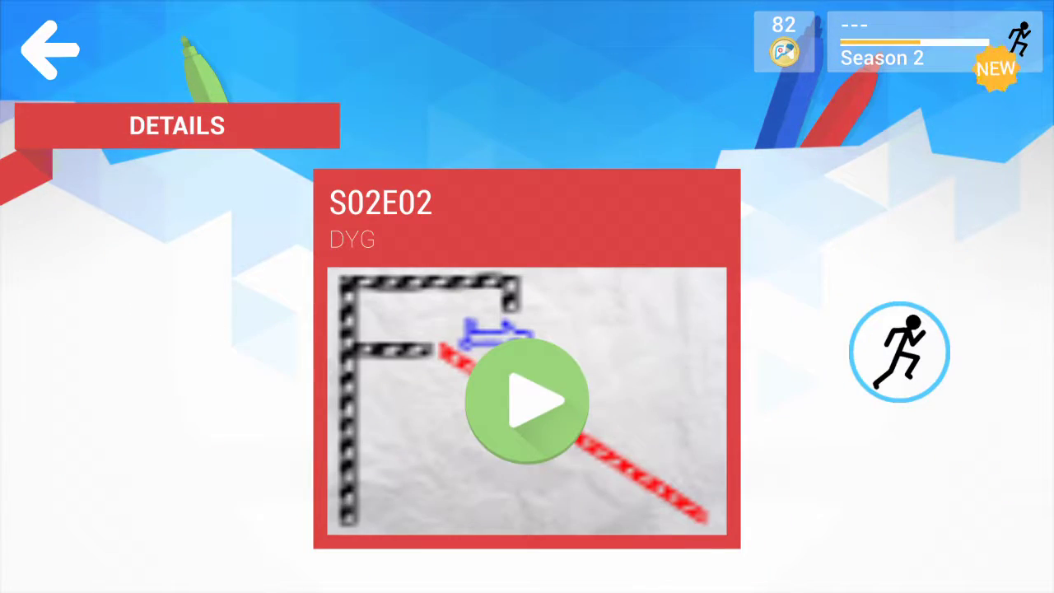
left_click(527, 401)
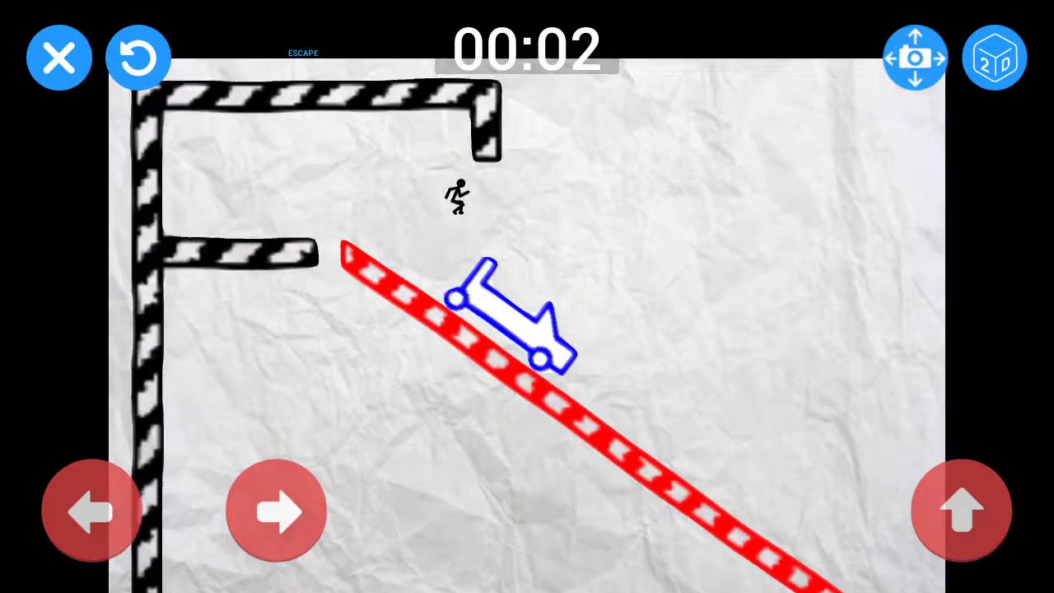
left_click(276, 511)
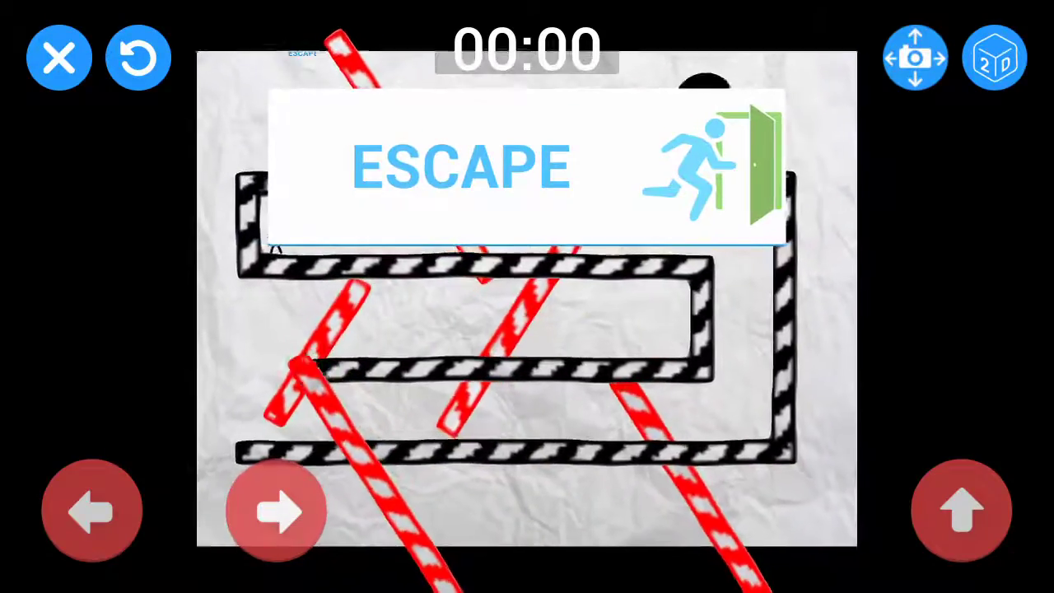
Step: Run the stickman left and right through the laser maze, jumping over lasers
left_click(276, 510)
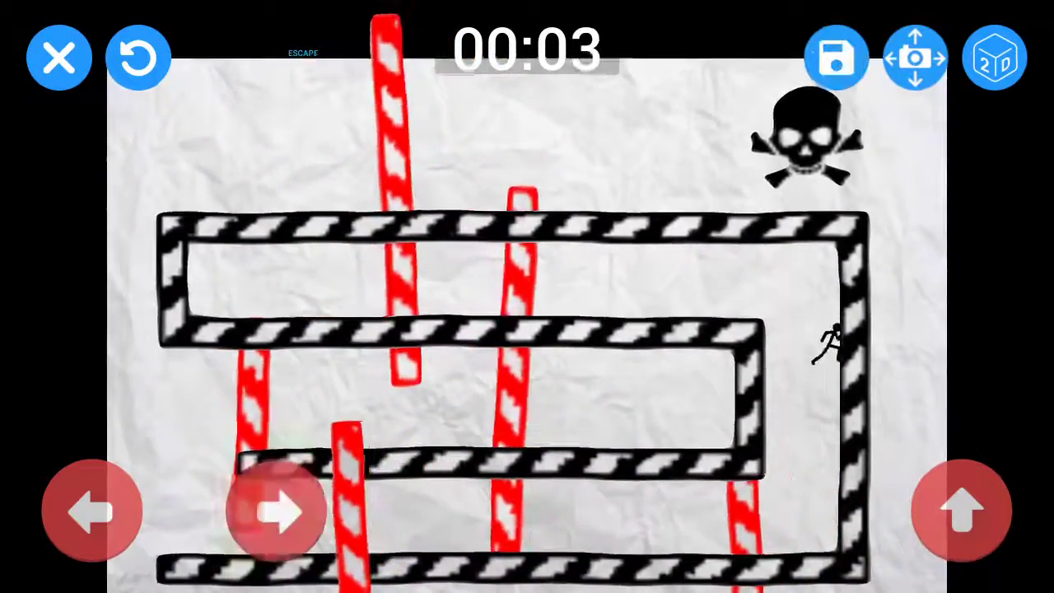
left_click(91, 510)
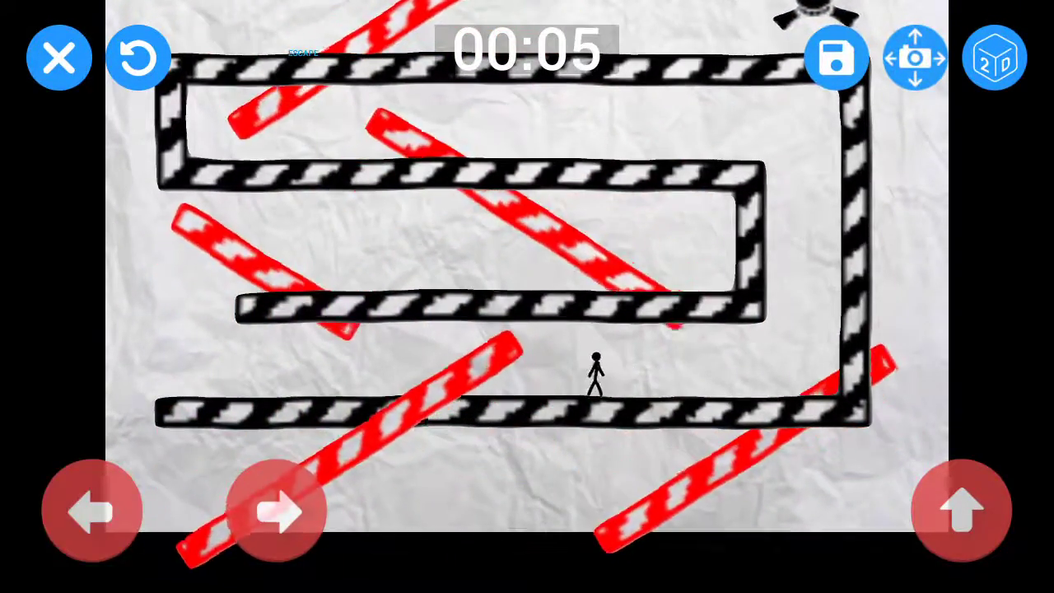
left_click(91, 510)
left_click(276, 510)
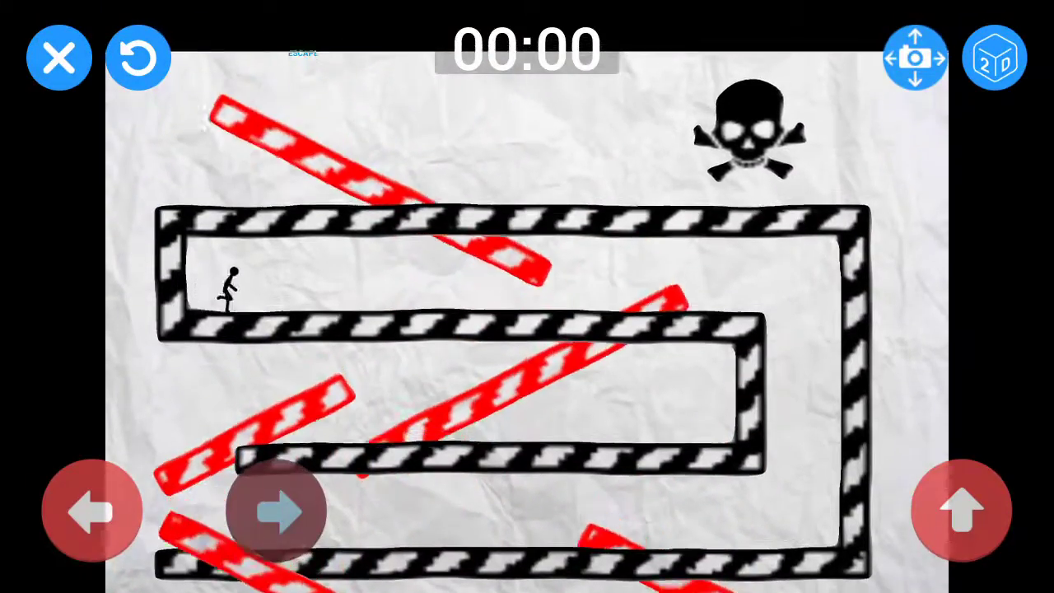
left_click(961, 510)
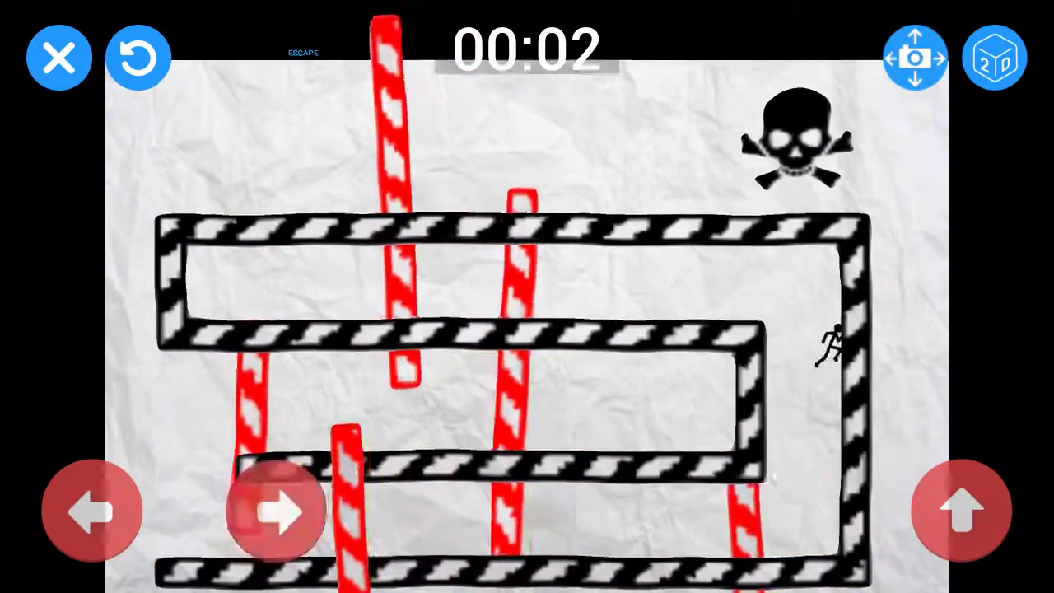
left_click(91, 511)
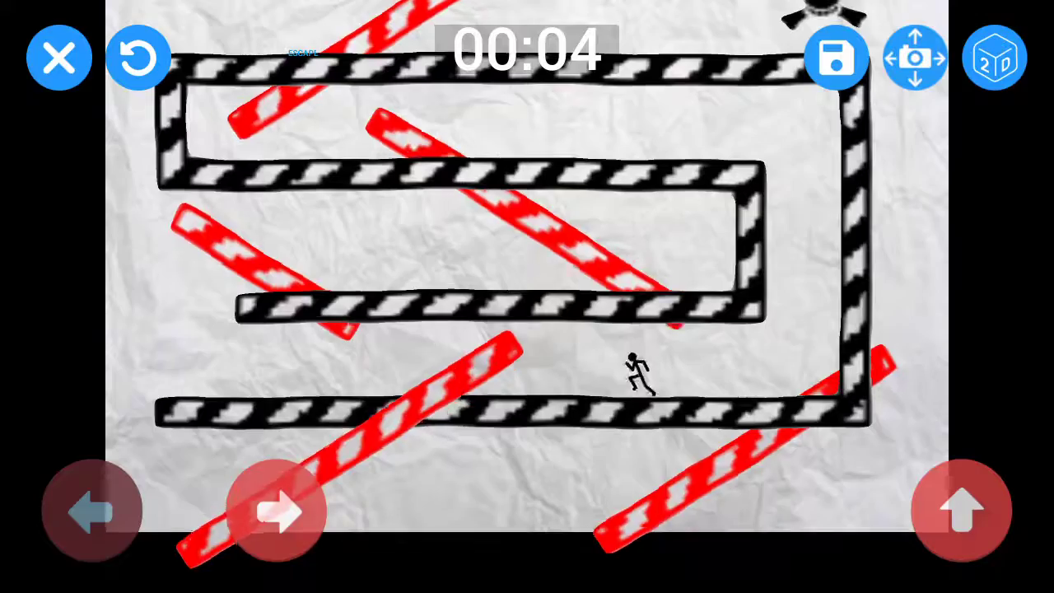
left_click(91, 511)
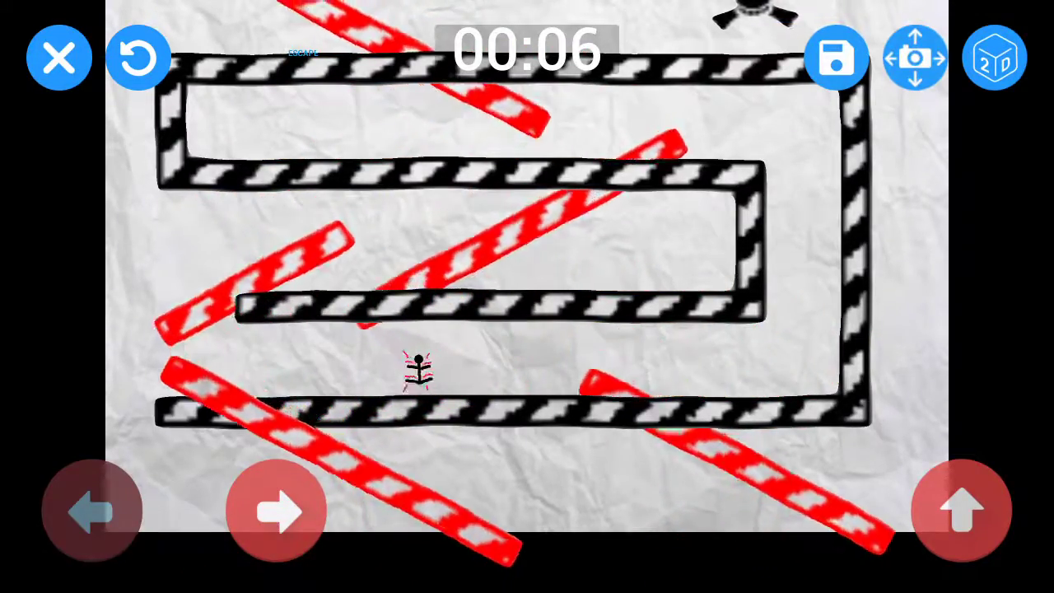
Step: Retry the maze along the lower corridor, then exit to the S02E03 details screen
left_click(276, 511)
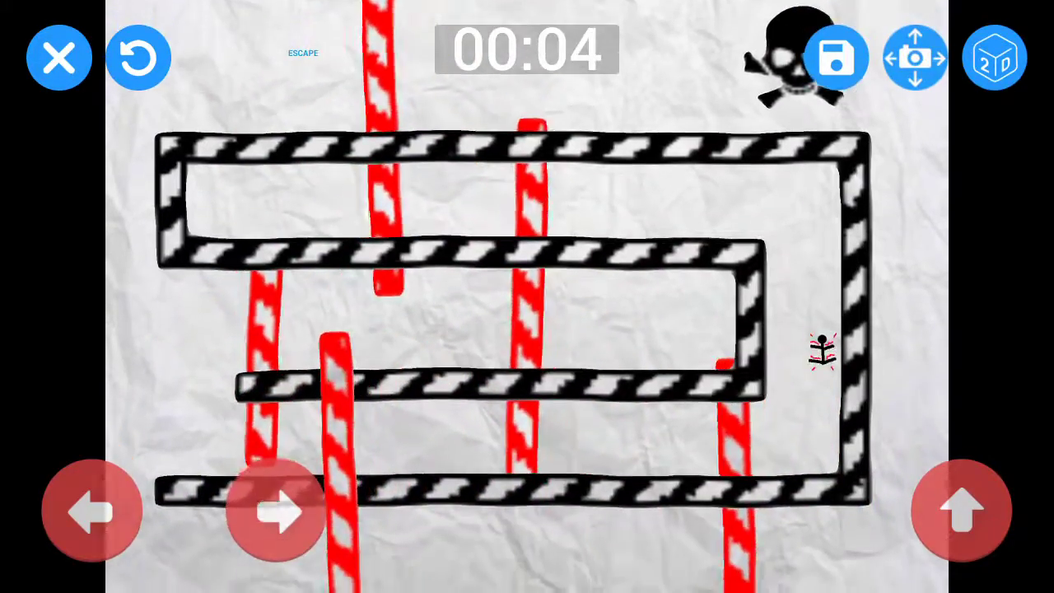
left_click(276, 511)
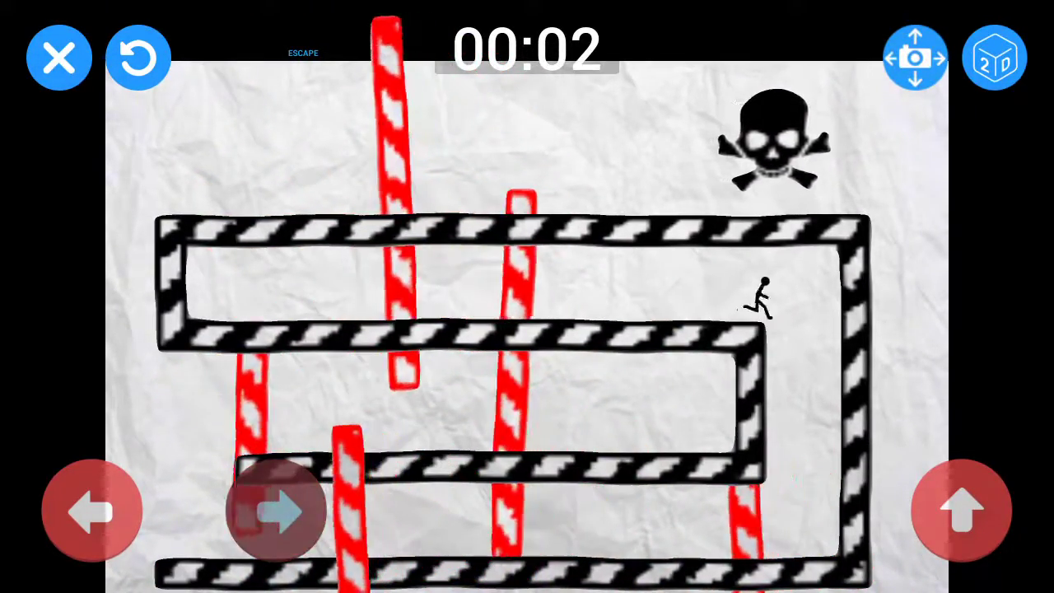
left_click(92, 510)
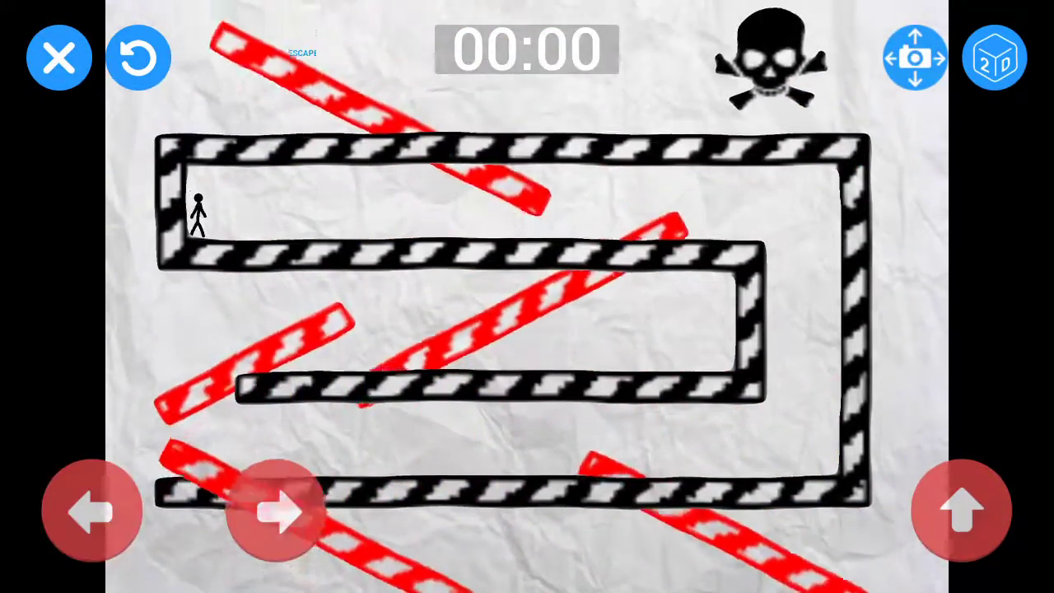
left_click(275, 511)
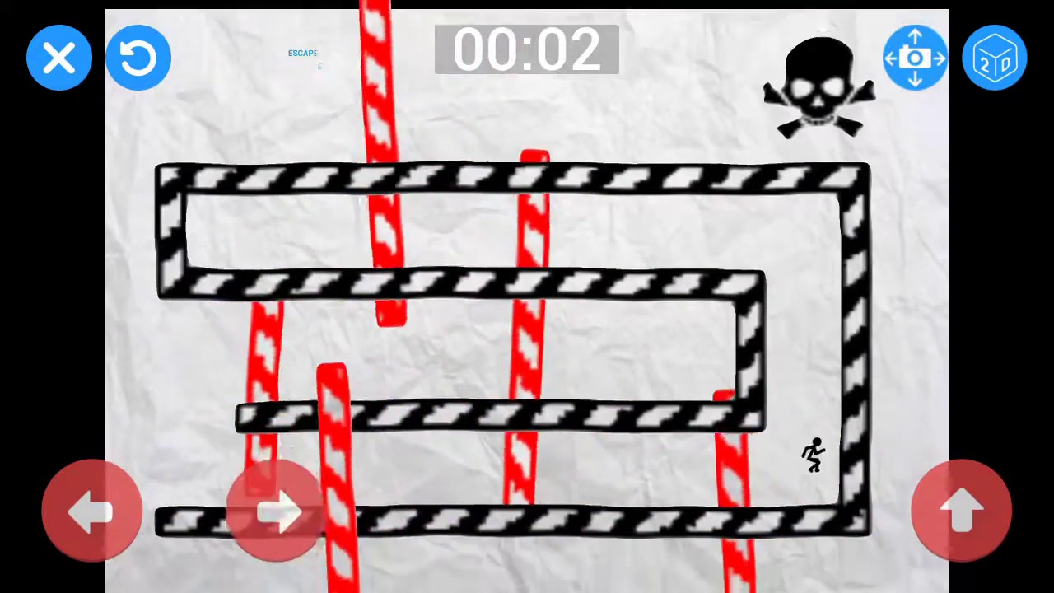
left_click(92, 510)
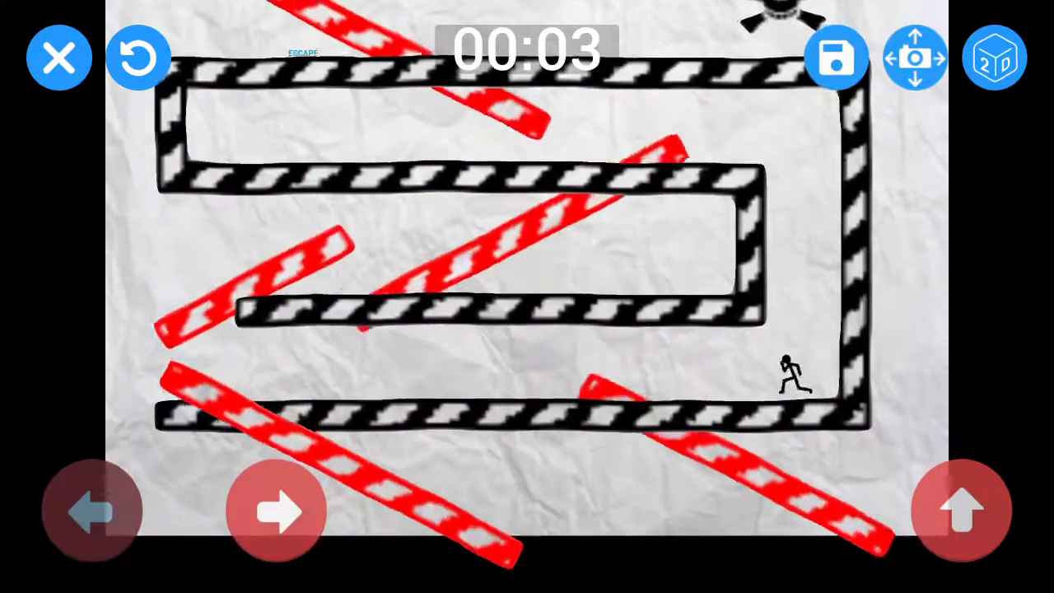
left_click(92, 510)
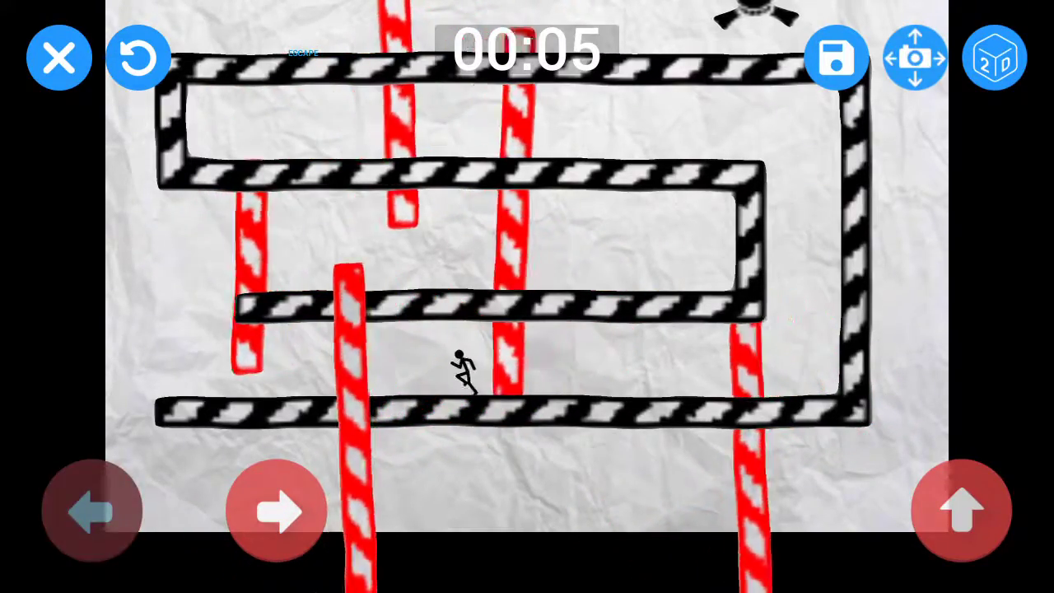
left_click(276, 511)
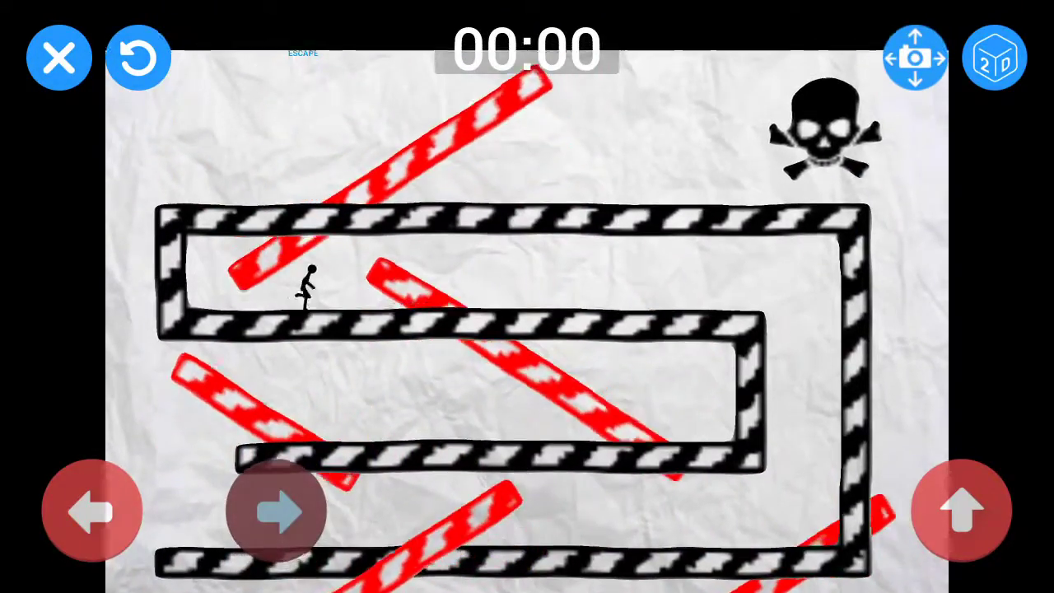
left_click(59, 57)
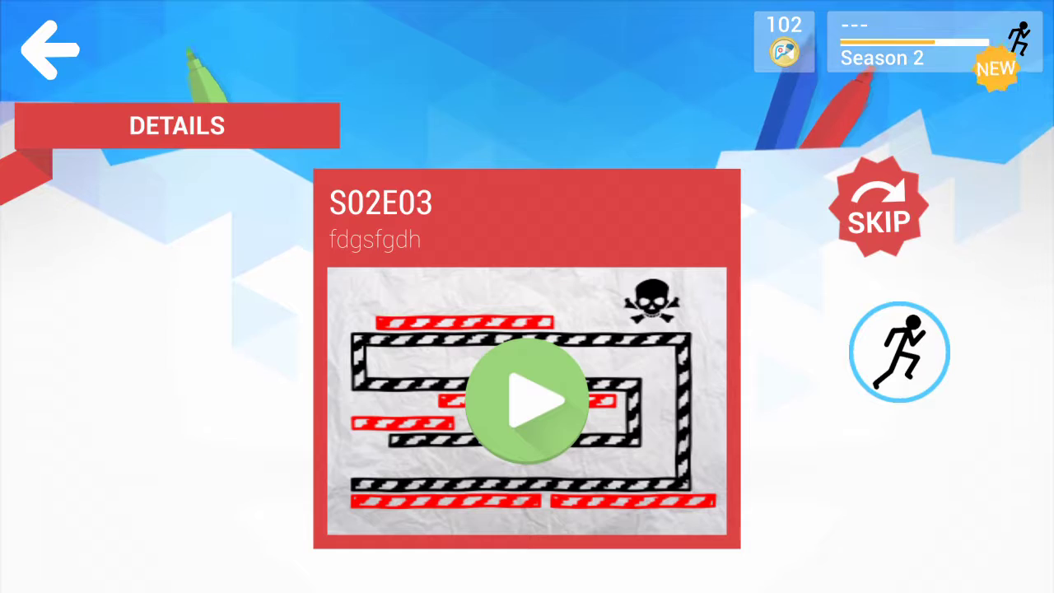
Step: Return to the main menu and set the nickname 'aaaa' to begin the create tutorial
key("Escape")
key("Escape")
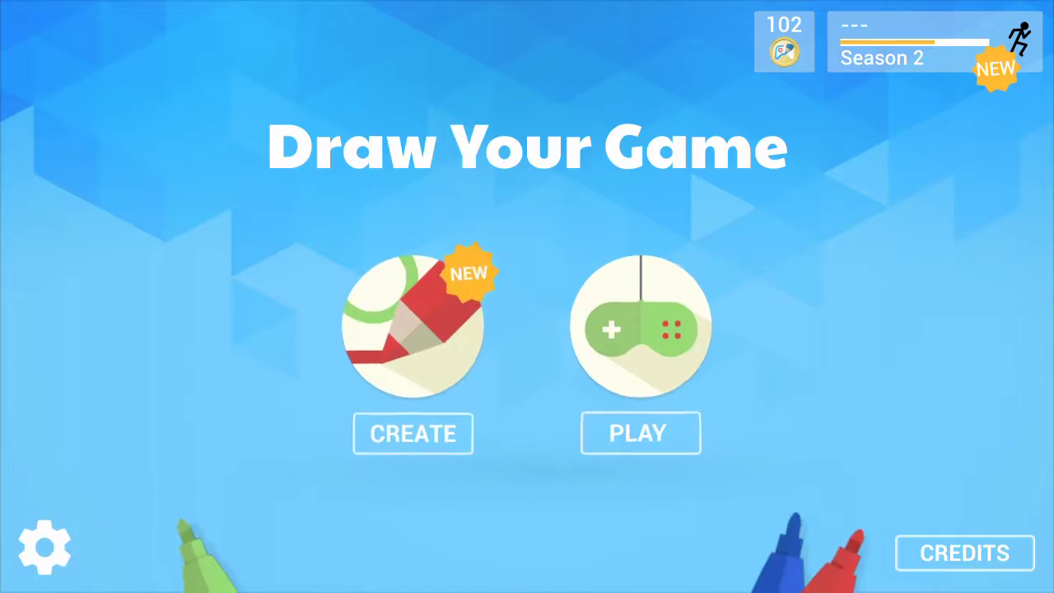
key("Escape")
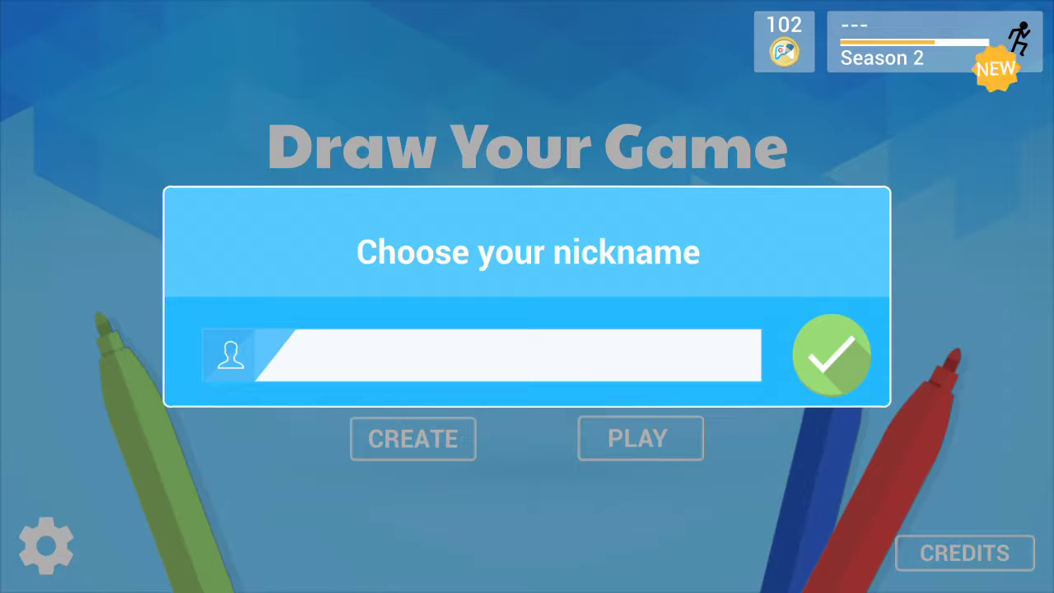
left_click(508, 355)
type("aa")
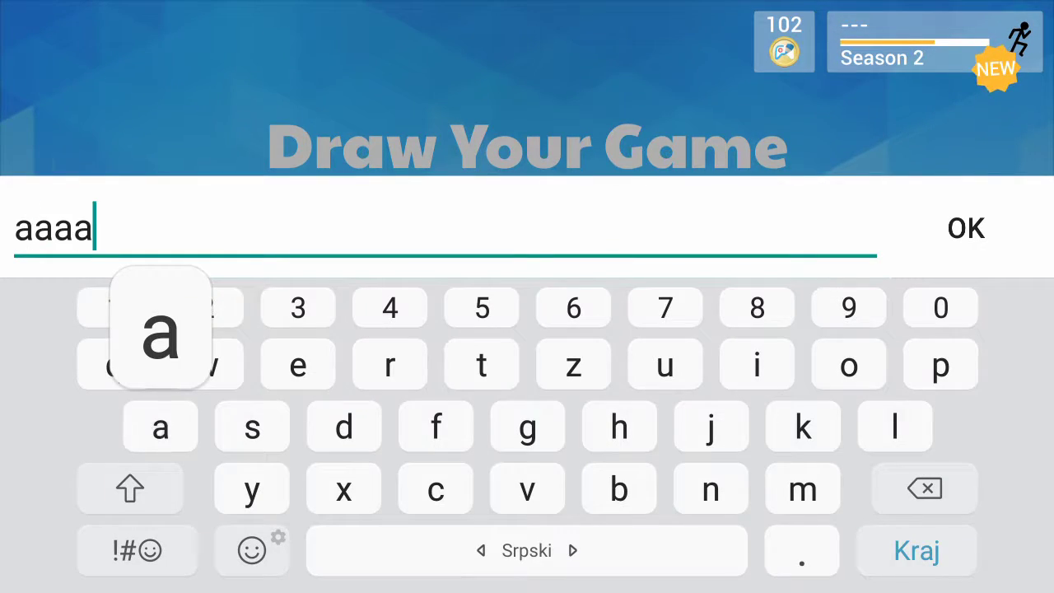
type("aa")
key("Return")
left_click(828, 355)
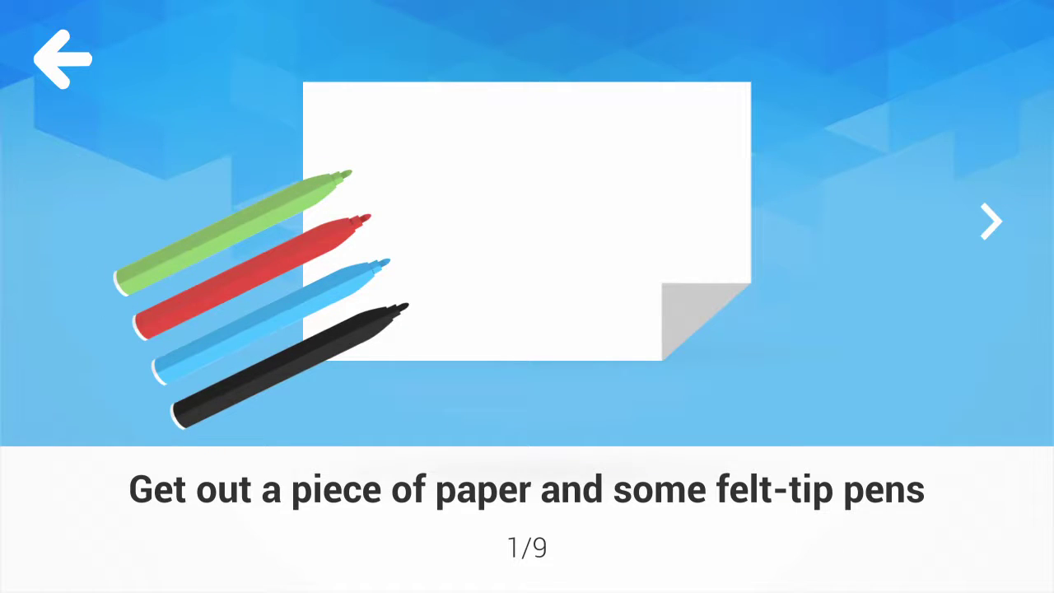
Step: Page through tutorial pages 1–9 and finish on the SHARE page
left_click(991, 221)
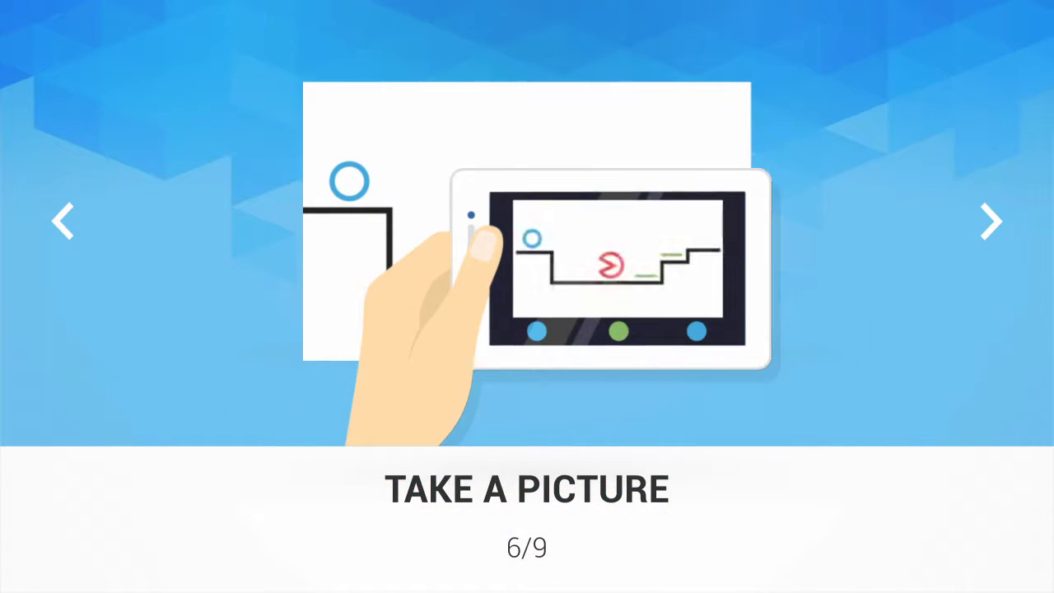
left_click(991, 221)
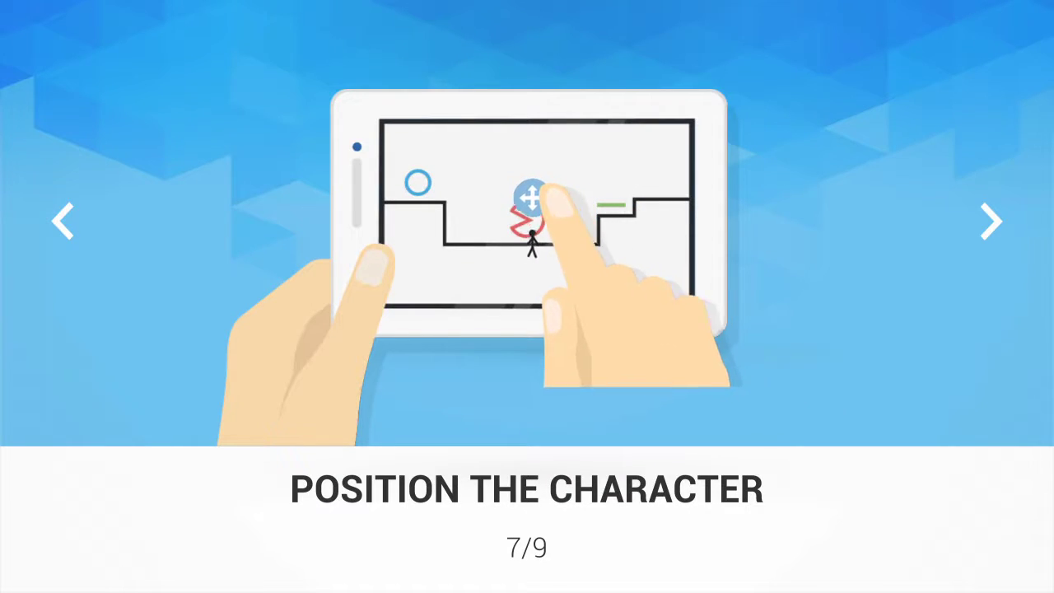
left_click(990, 221)
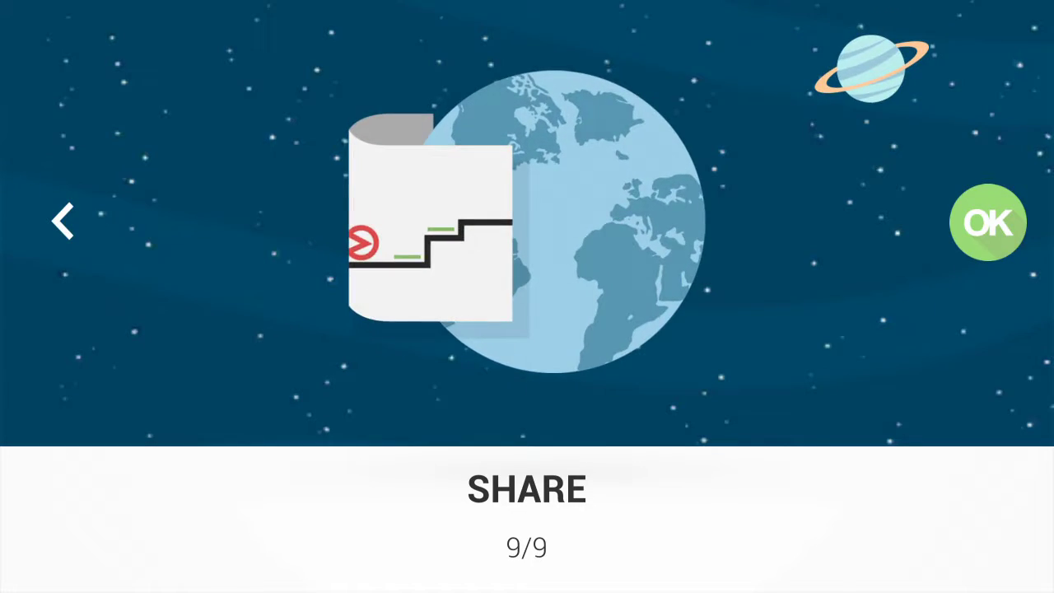
left_click(988, 222)
Step: Dismiss the tutorial prompt, choose hand drawing, and switch to the green pencil
left_click(434, 319)
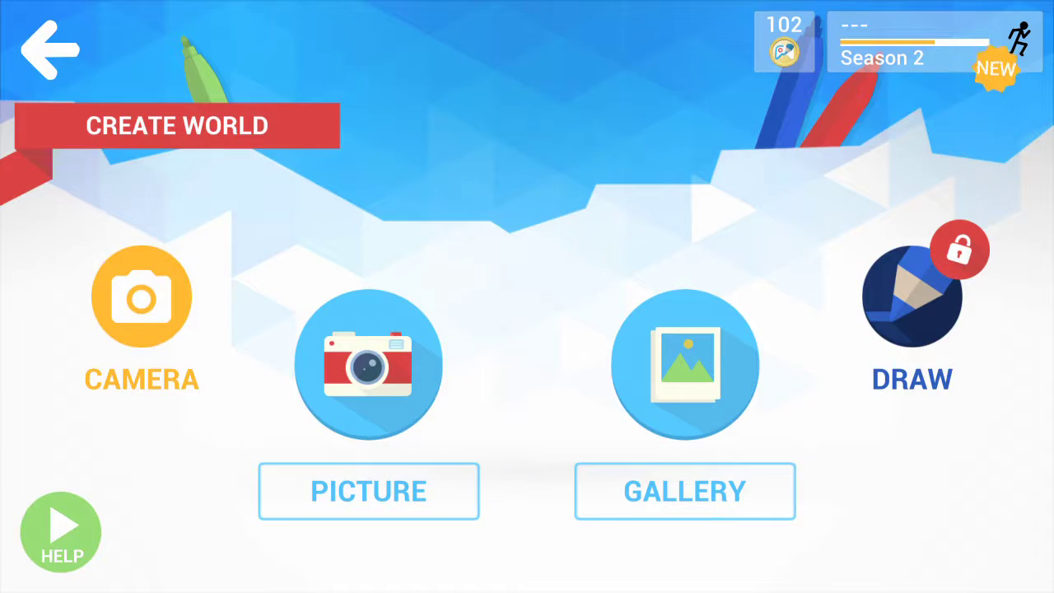
left_click(912, 296)
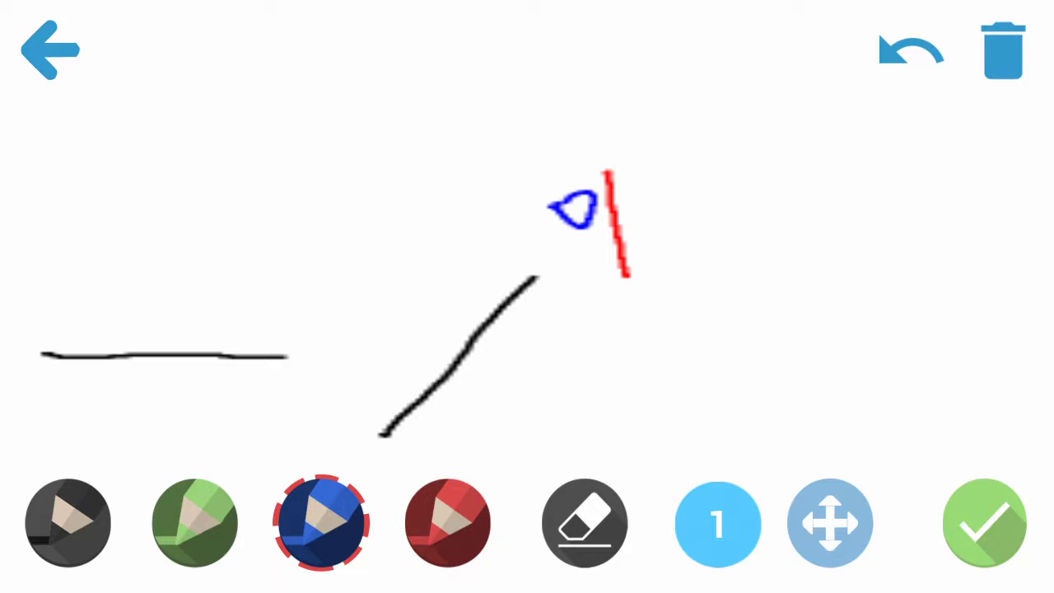
left_click(195, 522)
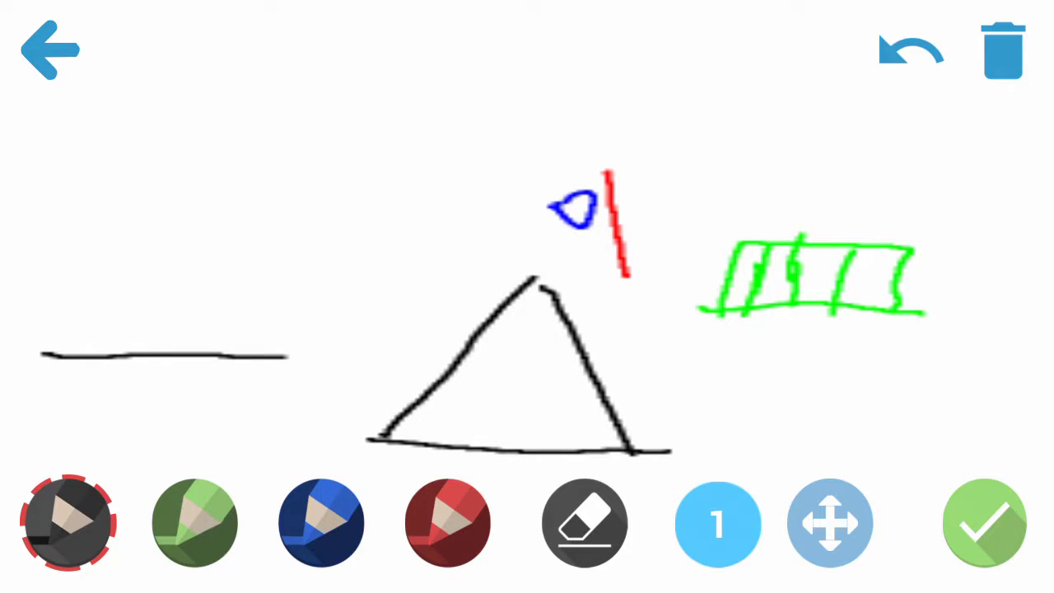
left_click(984, 523)
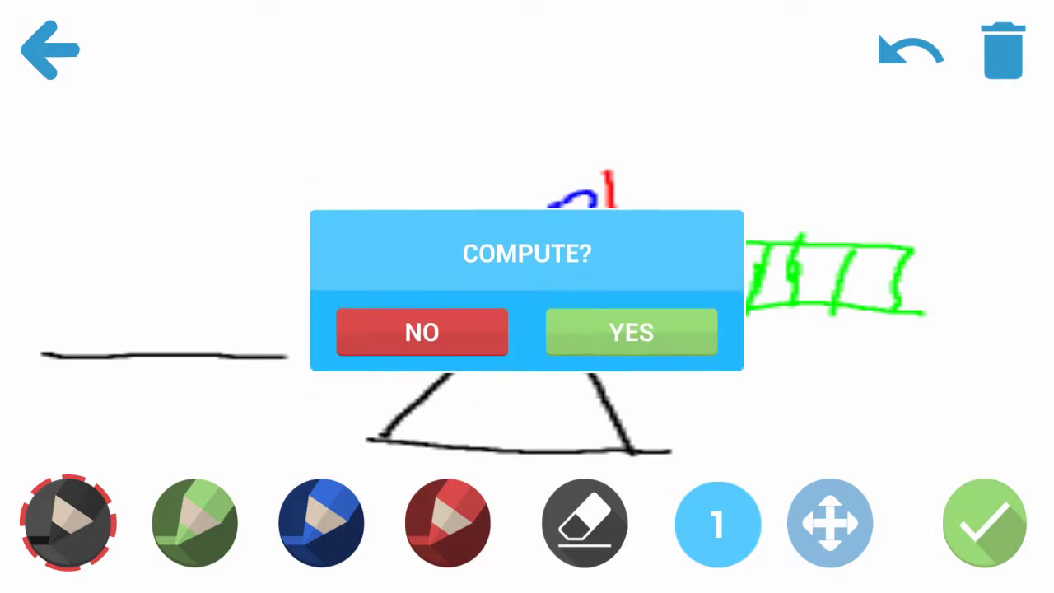
left_click(631, 338)
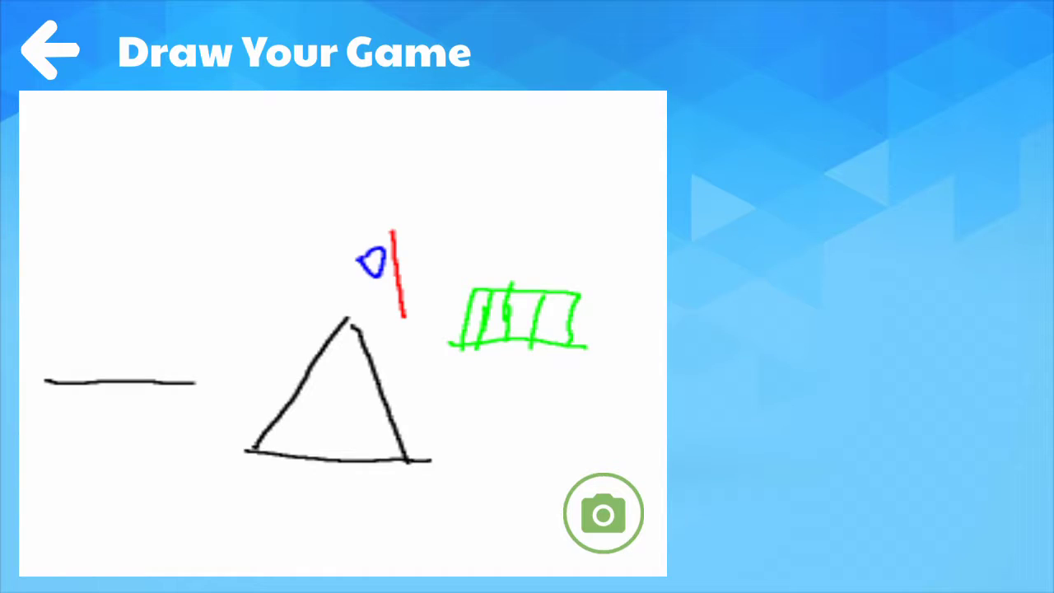
left_click(49, 49)
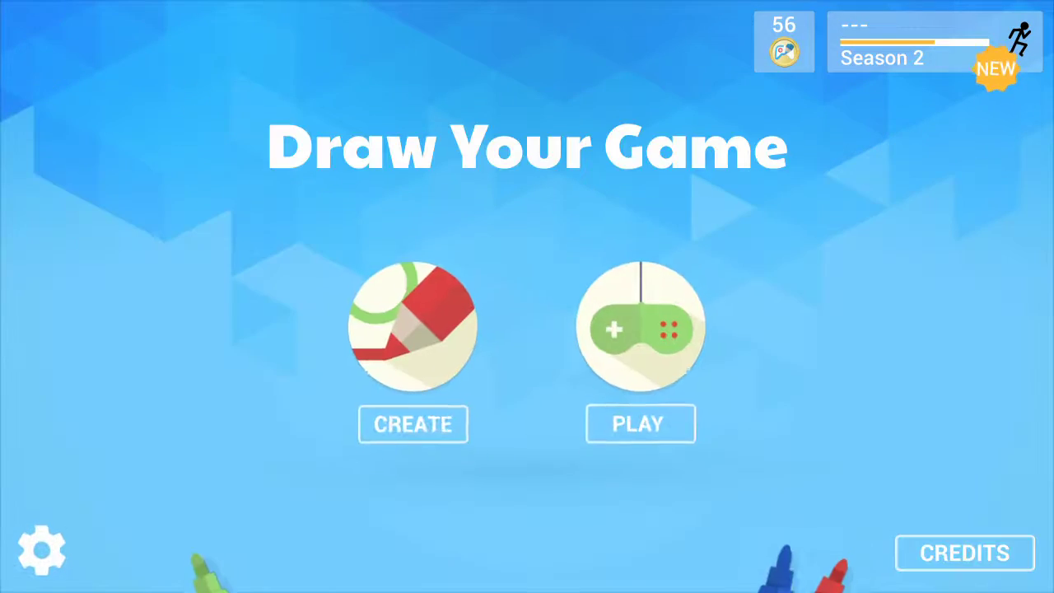
left_click(412, 322)
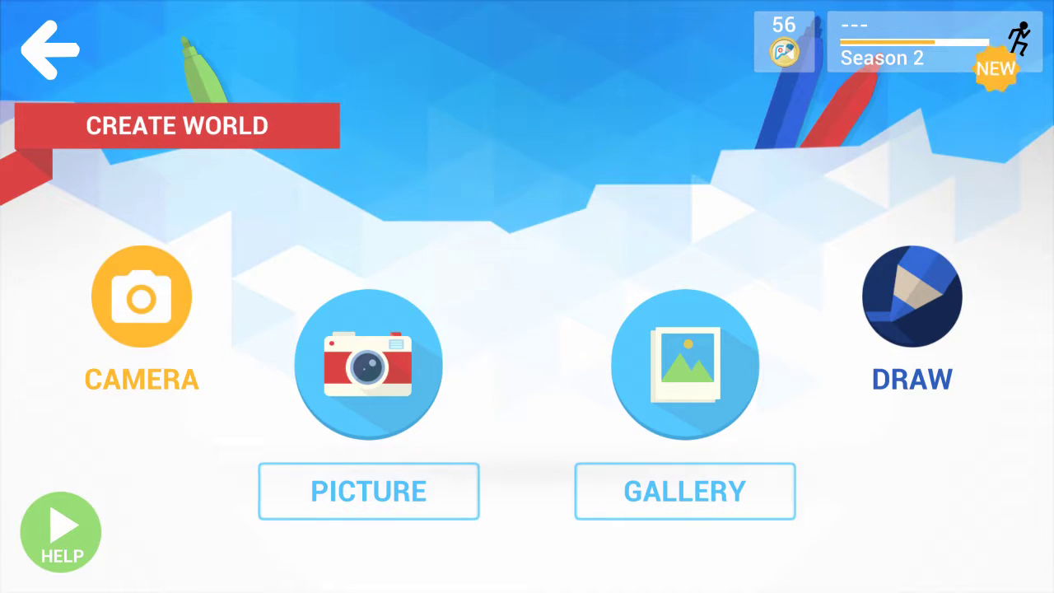
left_click(911, 296)
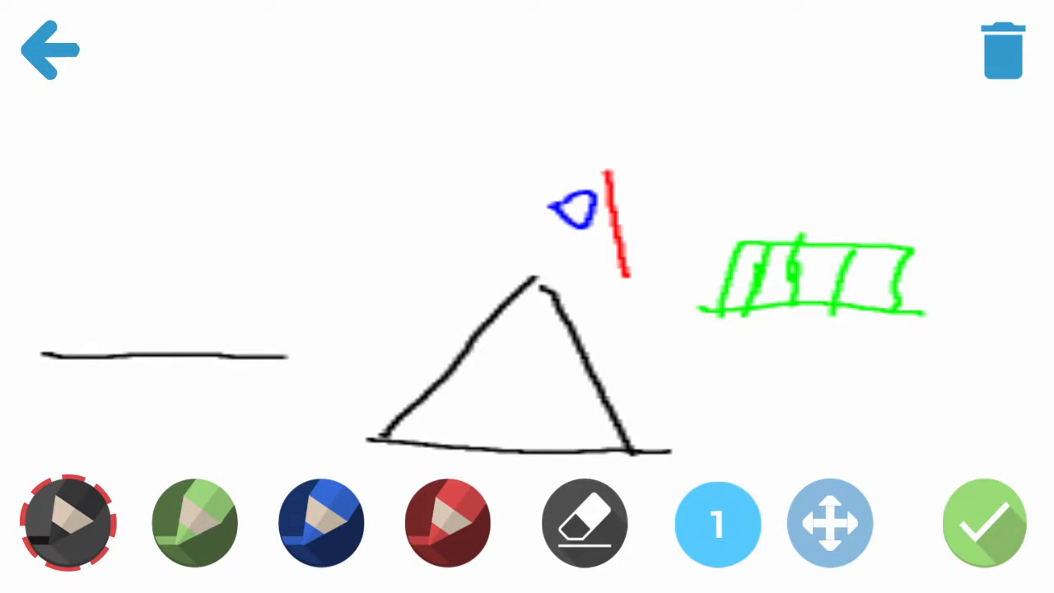
Step: Cancel the COMPUTE? prompt and raise the brush thickness to 4
left_click(984, 523)
left_click(630, 338)
left_click(717, 523)
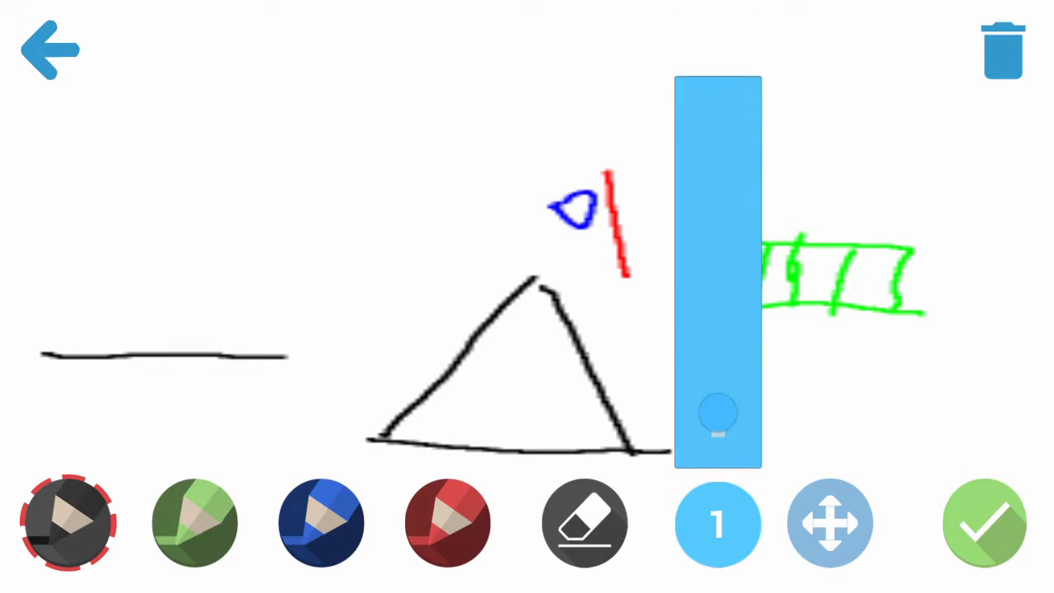
left_click(830, 523)
left_click_drag(718, 412, 717, 378)
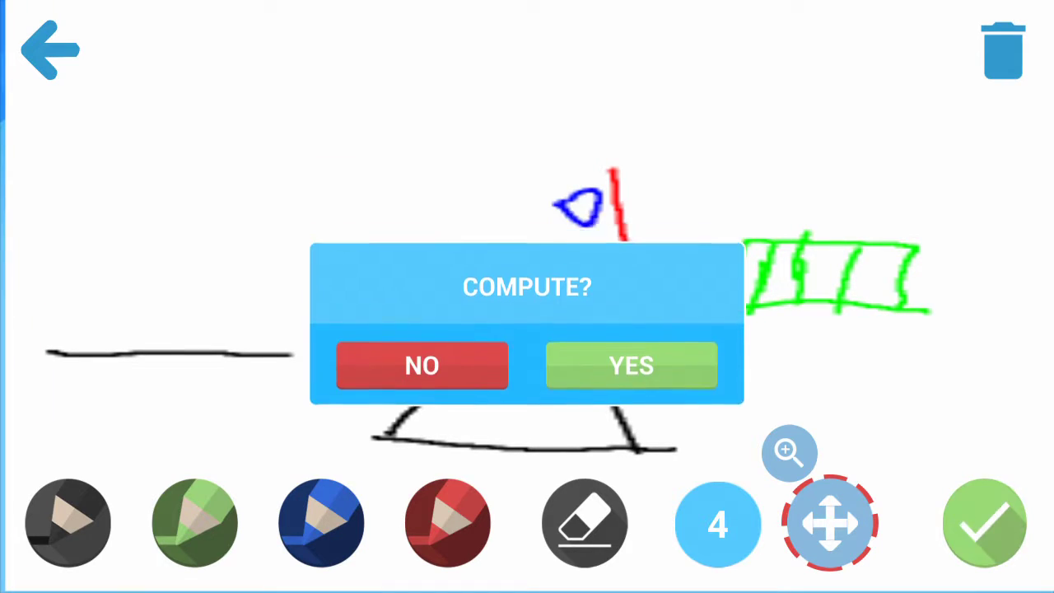
Step: Shift the drawing slightly, erase a gap in the left black line, and zoom in and out
left_click_drag(527, 247, 524, 251)
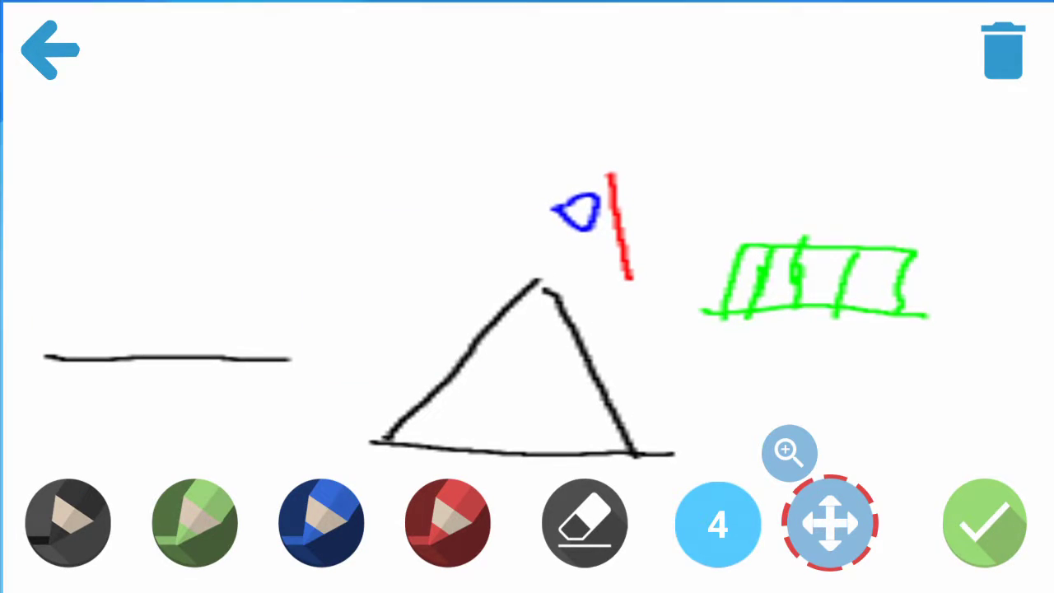
left_click(585, 523)
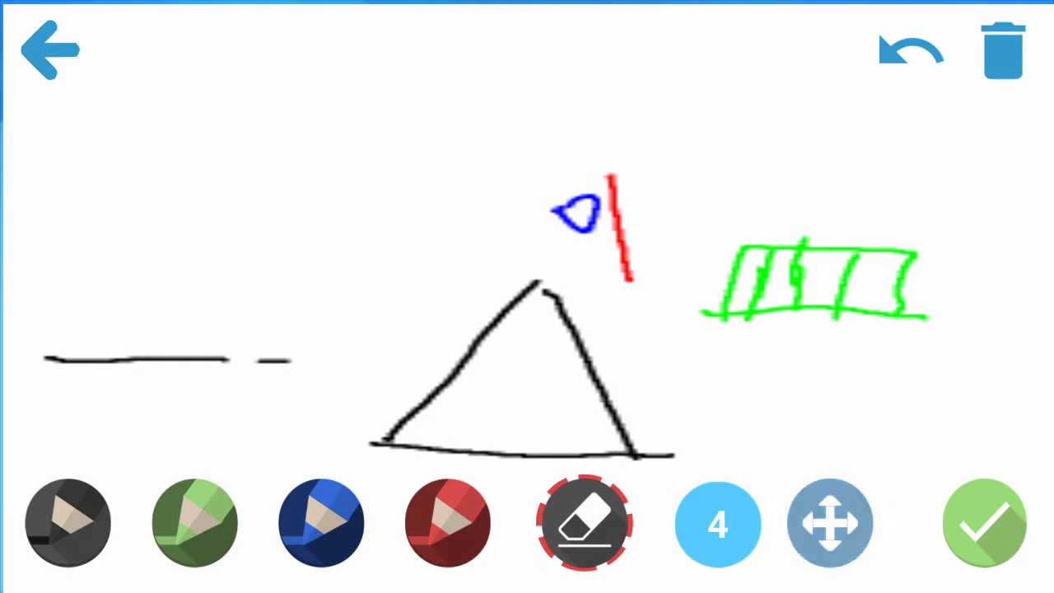
left_click(830, 523)
left_click(789, 451)
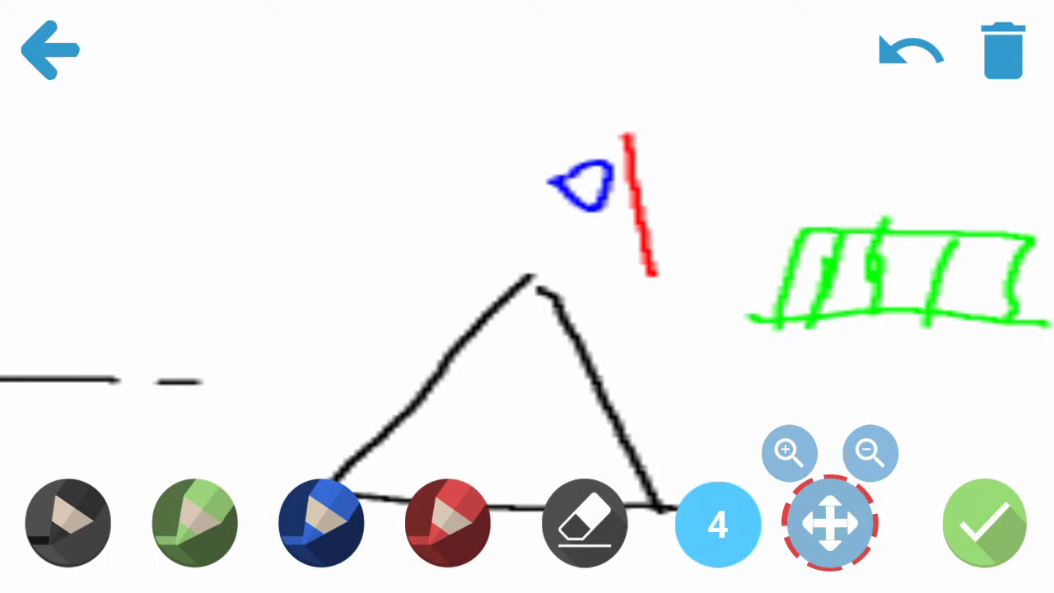
left_click(871, 451)
Step: Confirm CLEAR? to wipe the sketch, return to the main menu, and open the character panel
left_click(1003, 52)
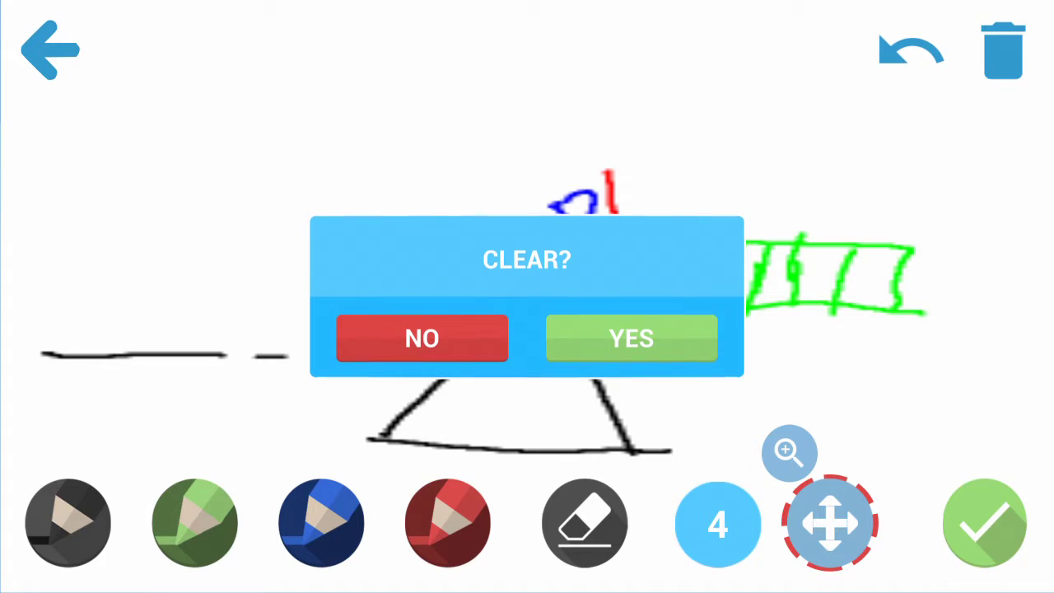
left_click(631, 337)
left_click(49, 49)
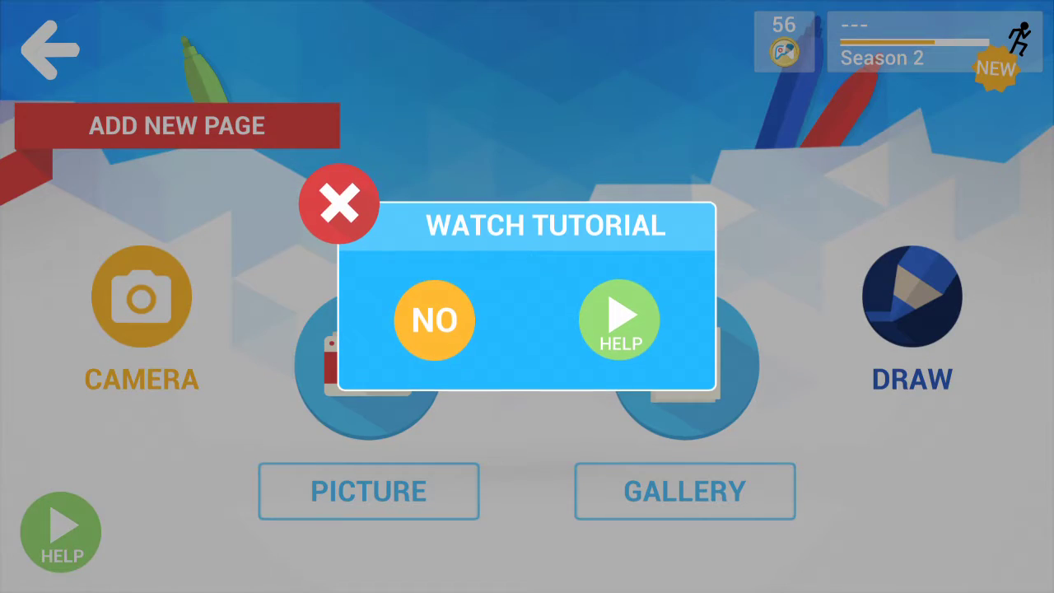
left_click(433, 315)
left_click(49, 49)
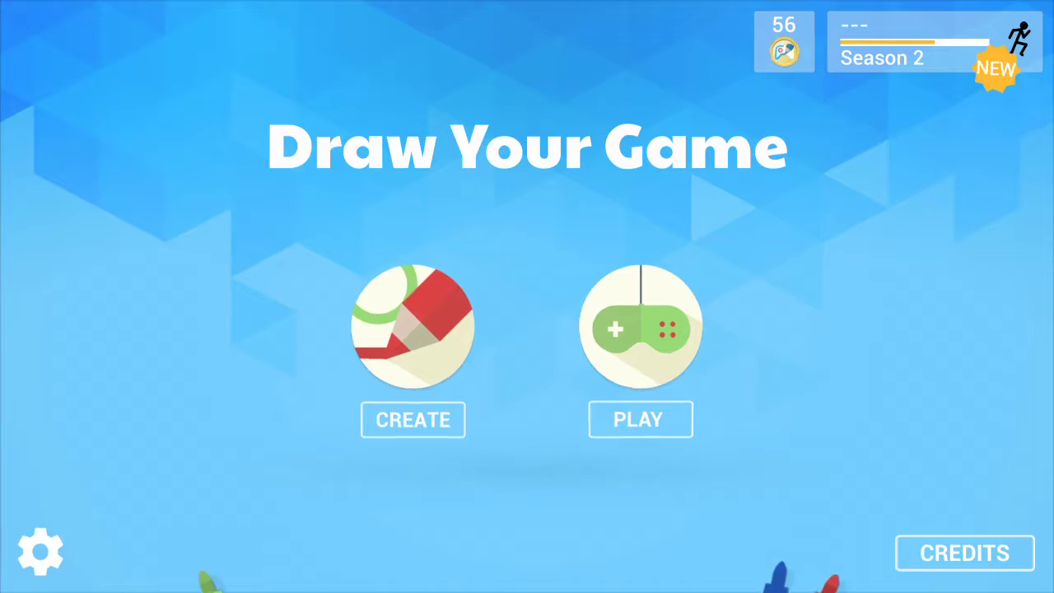
left_click(640, 437)
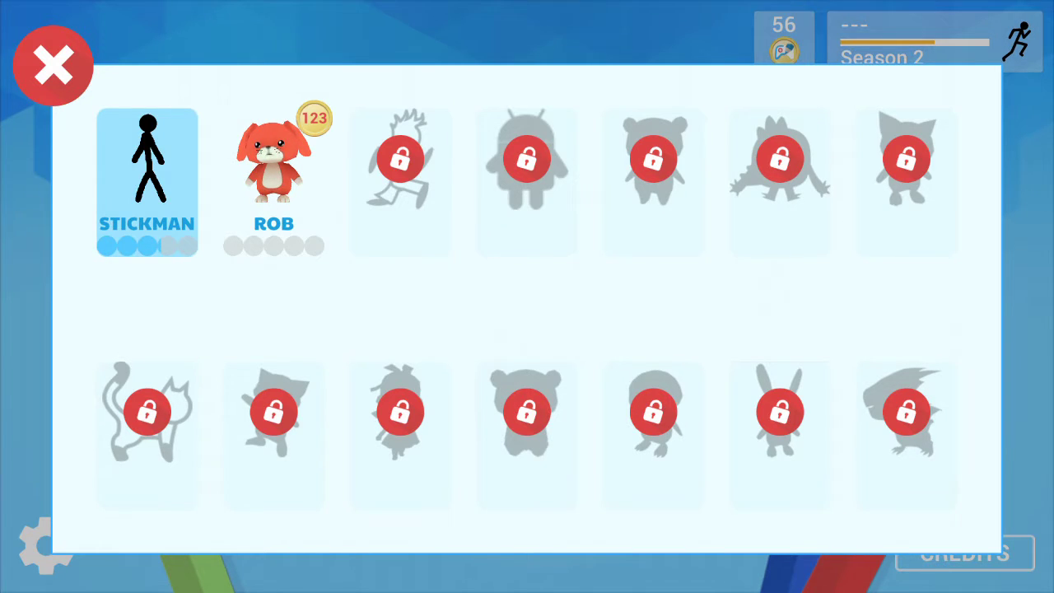